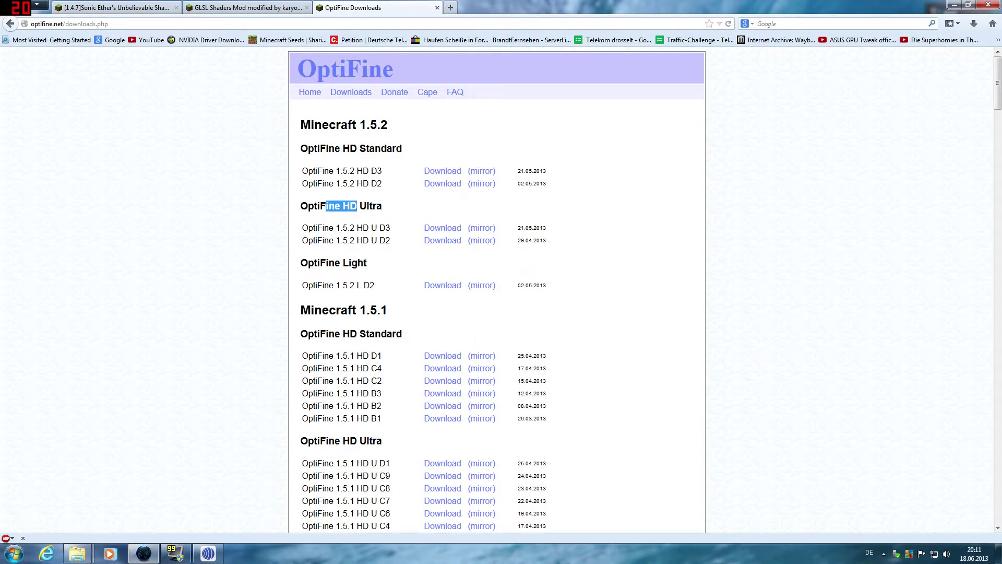
Download OptiFine 1.5.2 HD U D3 from its mirror page and save the zip file.
left_click(490, 230)
left_click(485, 127)
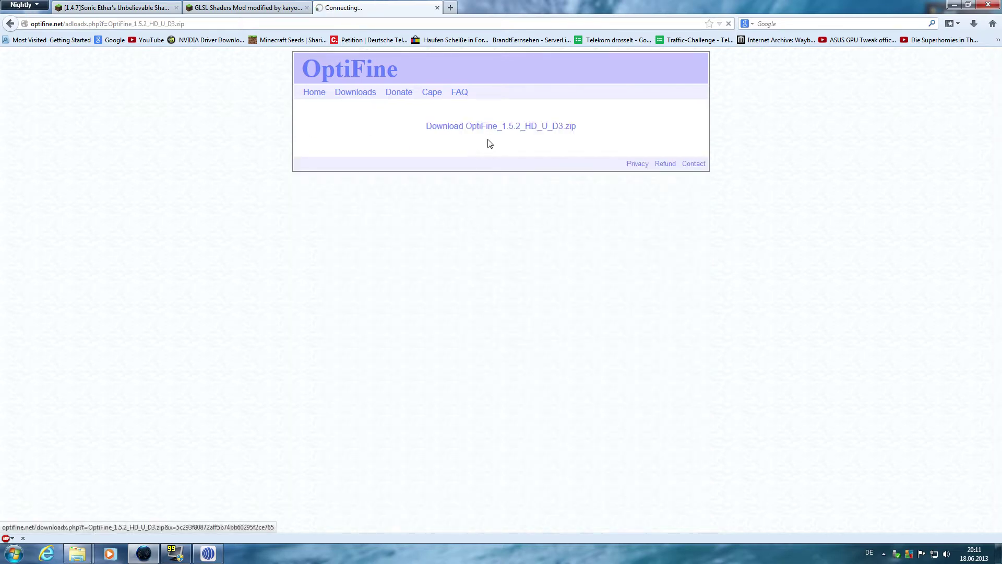
left_click(554, 318)
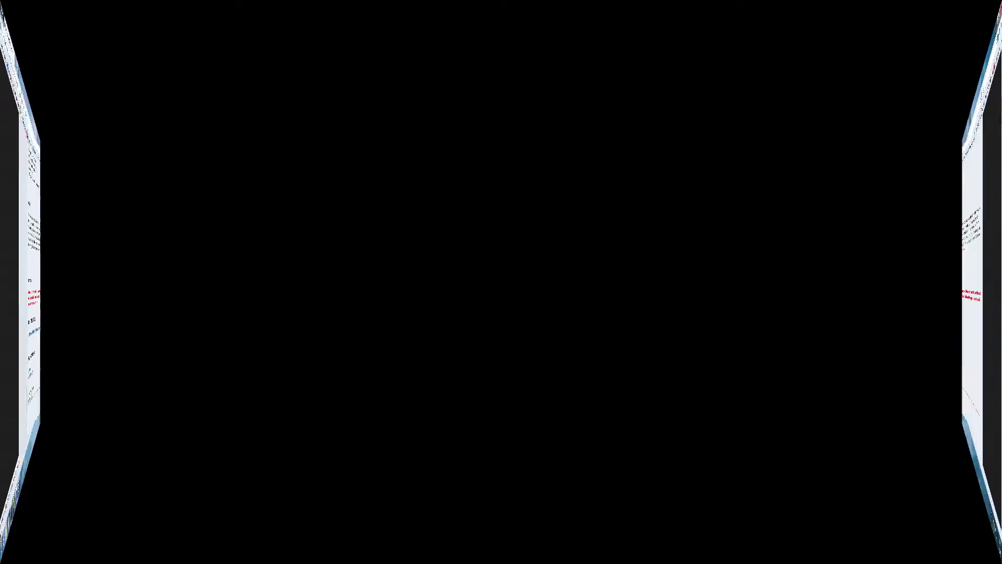
Download ShadersMod-mc1.5.2-ofud3-1.46 from the forum post's MediaFire link, save the zip and open it from the downloads list.
scroll(424, 253, "down", 5)
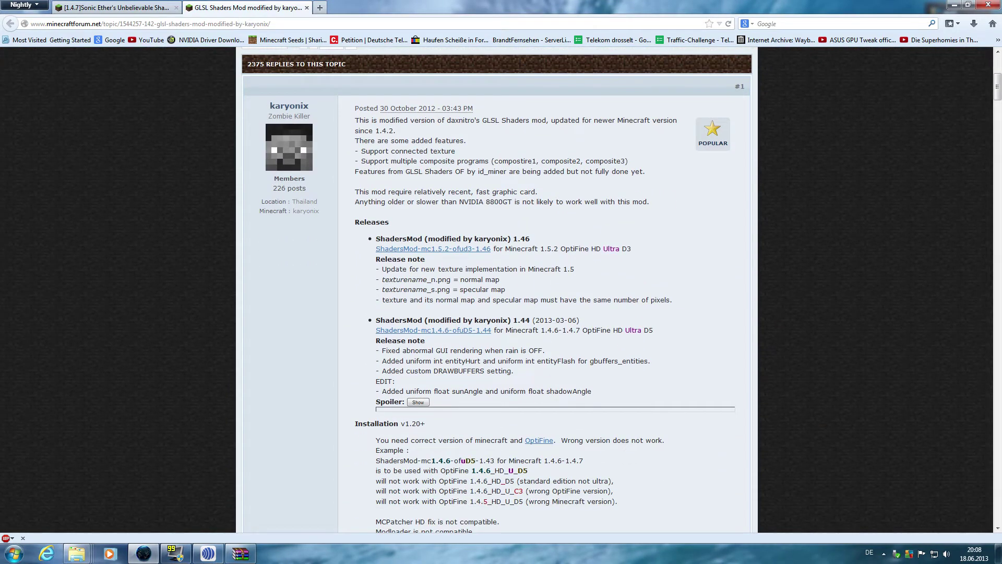
left_click(418, 249)
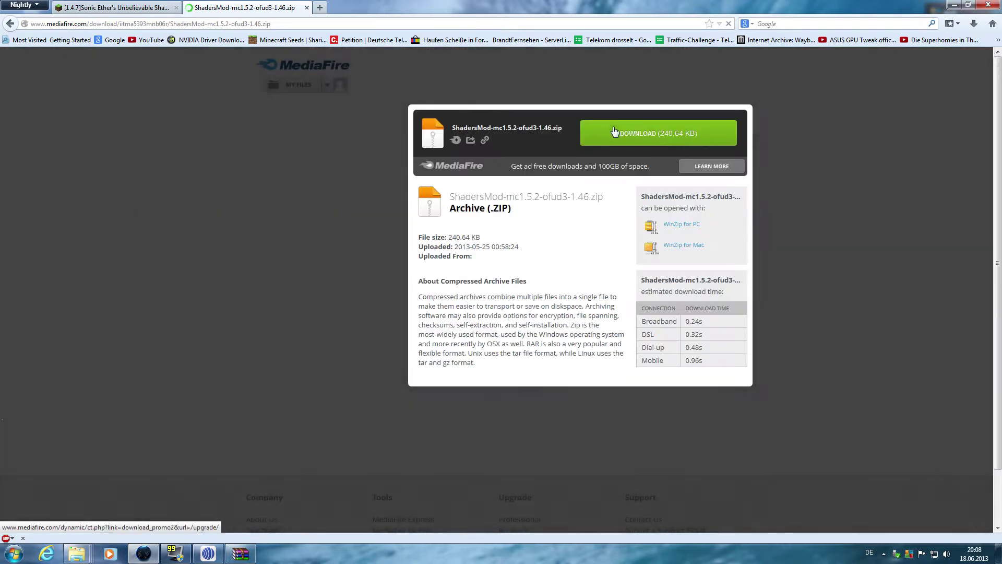
left_click(615, 131)
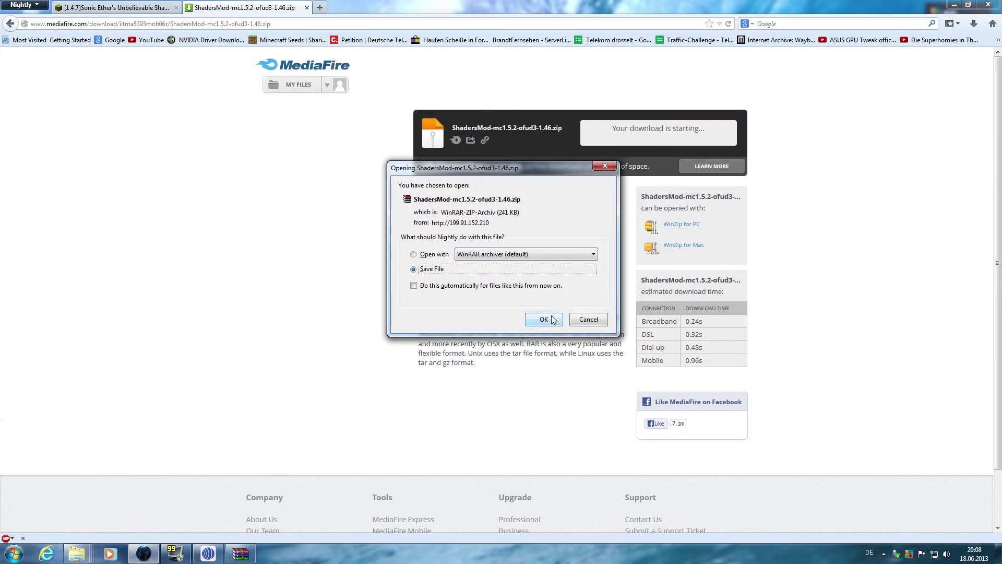
left_click(543, 319)
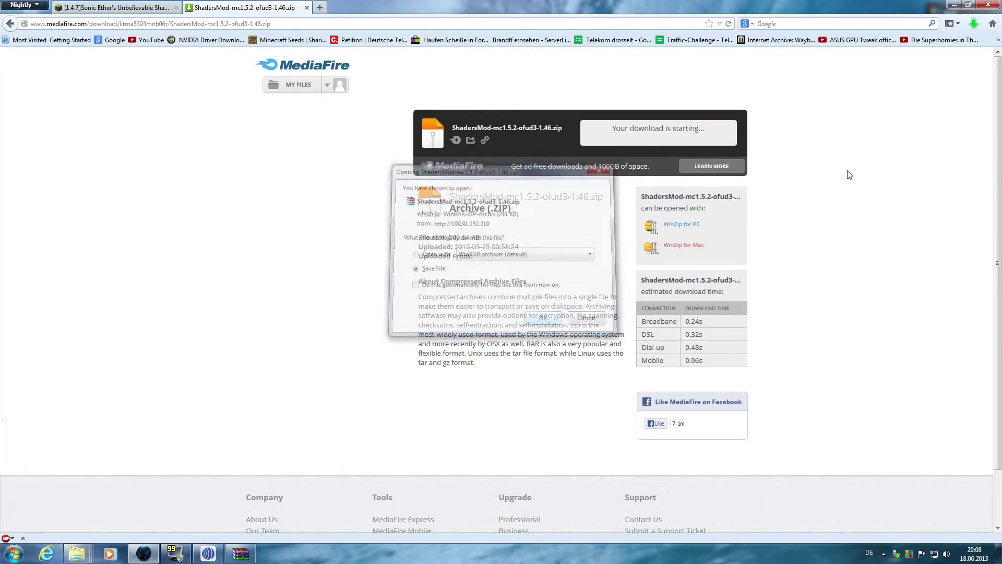
left_click(974, 26)
left_click(878, 60)
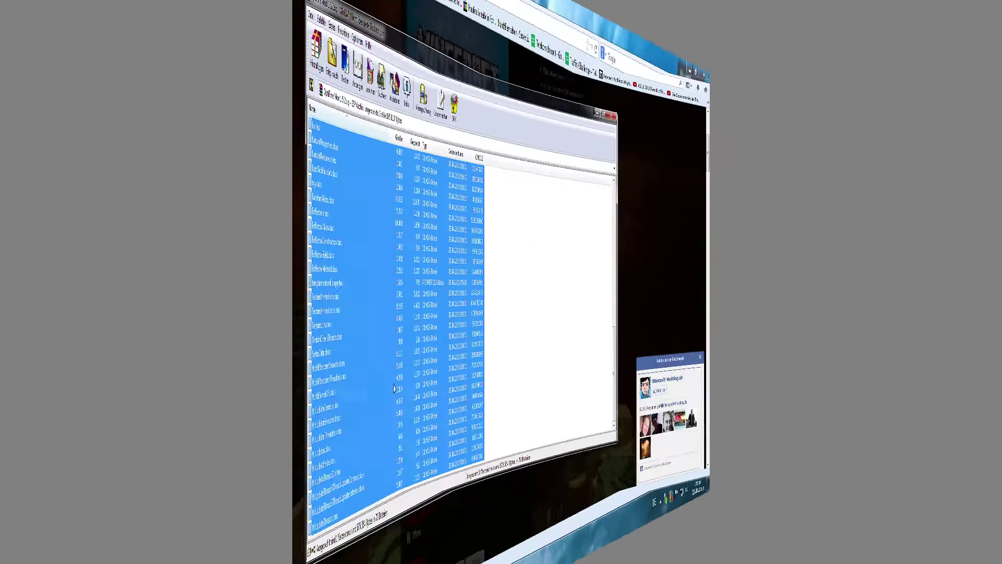
Go to the .minecraft\bin folder inside %appdata% and bring up the available actions for minecraft.jar.
key("super+r")
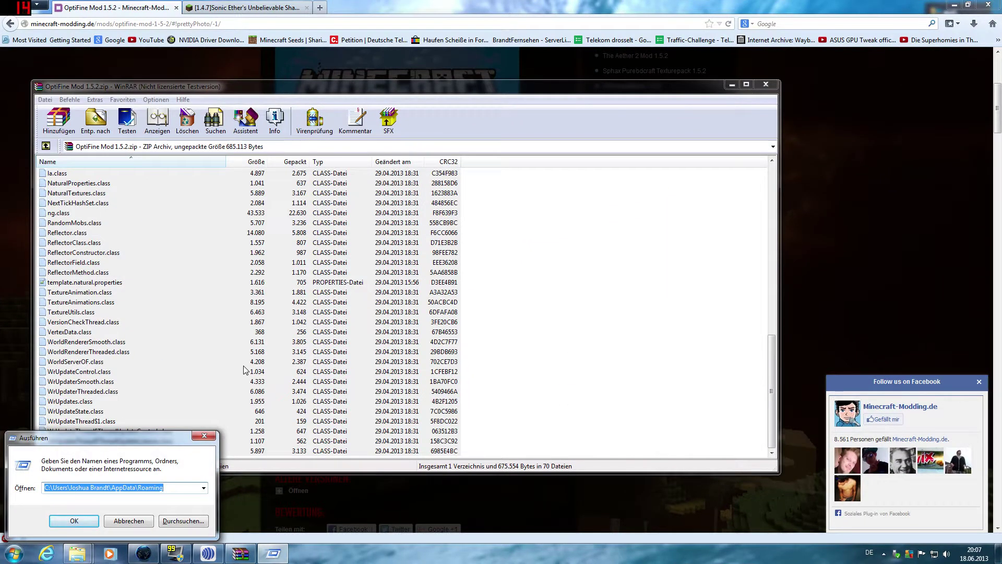
type("%appdata%")
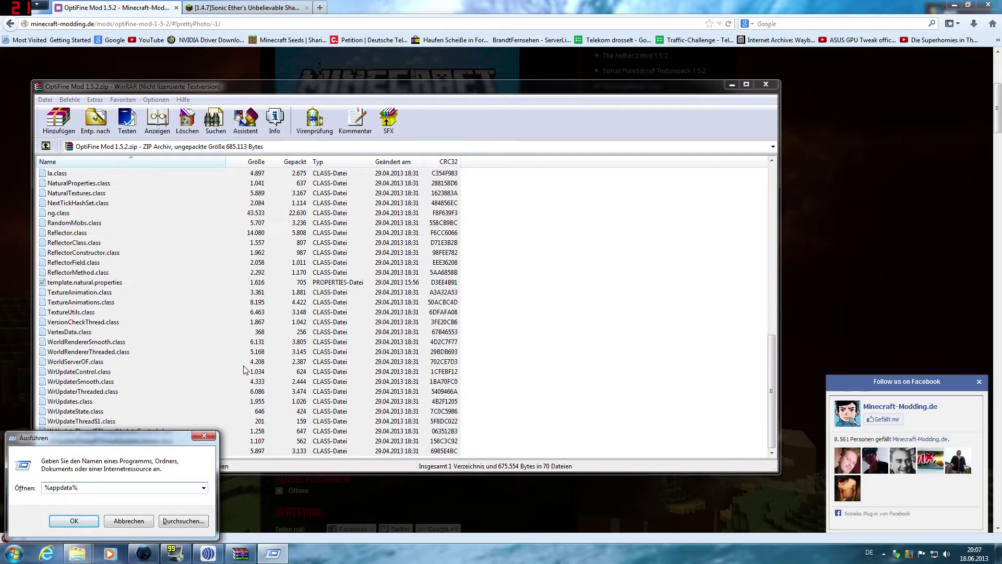
key("Return")
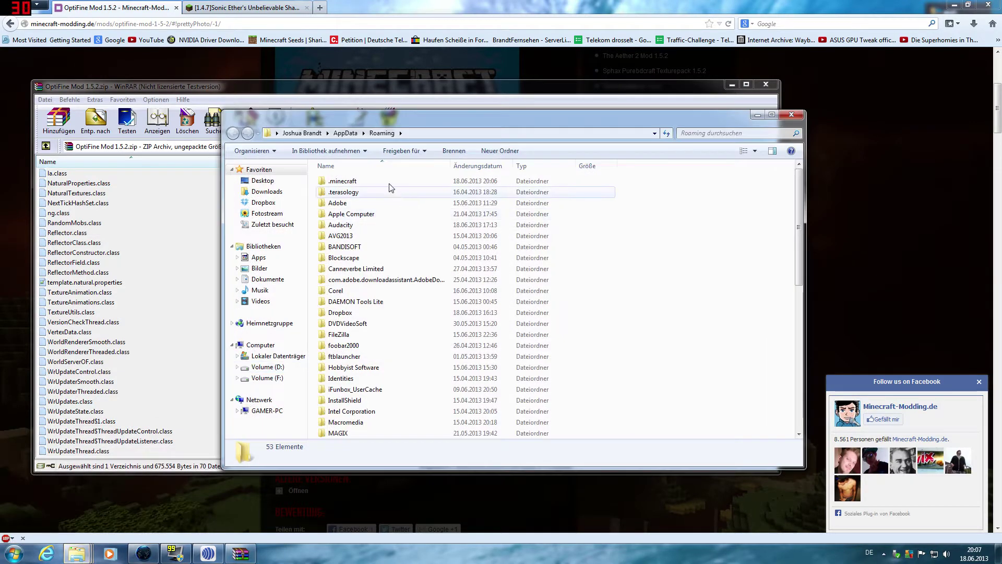
double_click(372, 186)
double_click(370, 192)
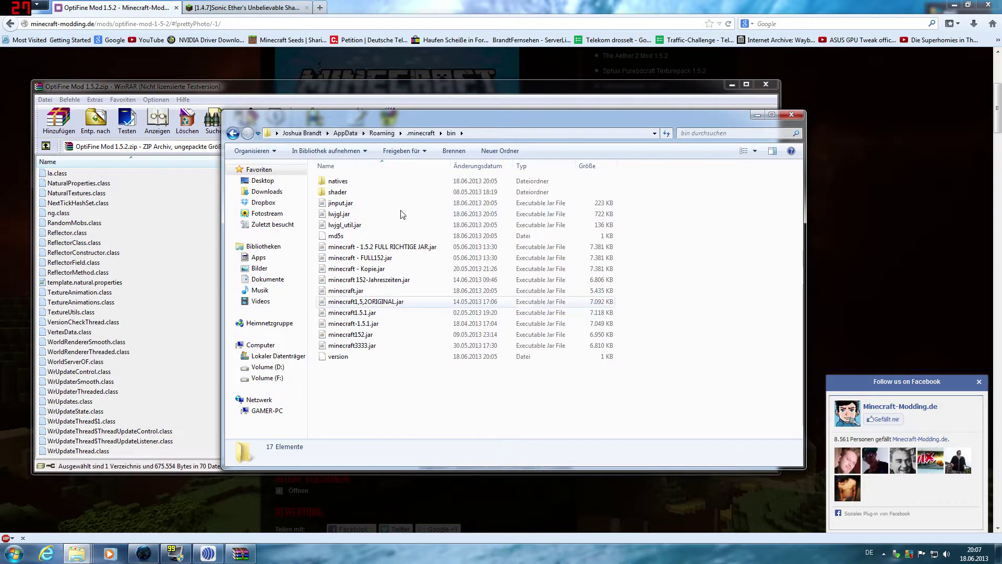
left_click(350, 290)
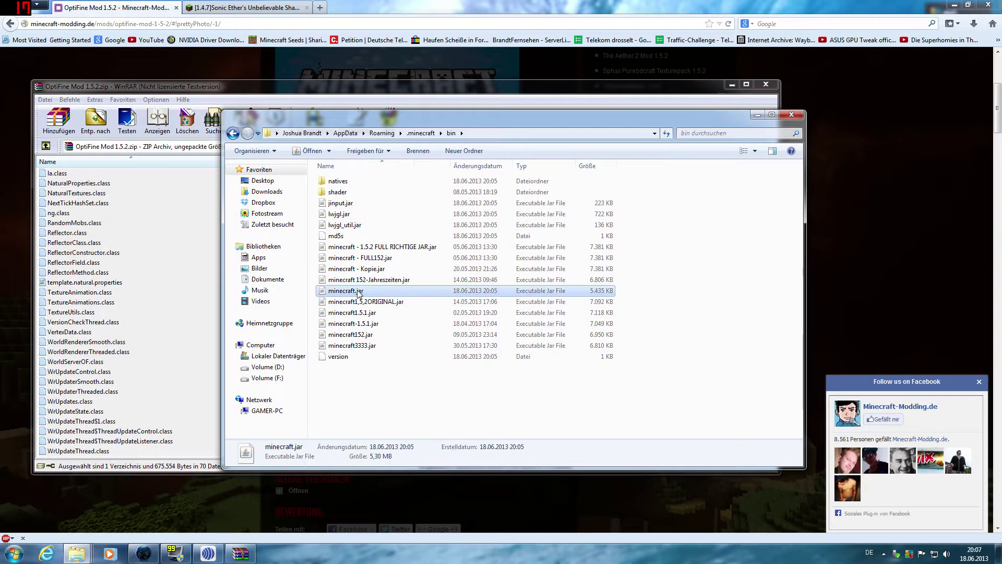
right_click(359, 291)
mouse_move(421, 330)
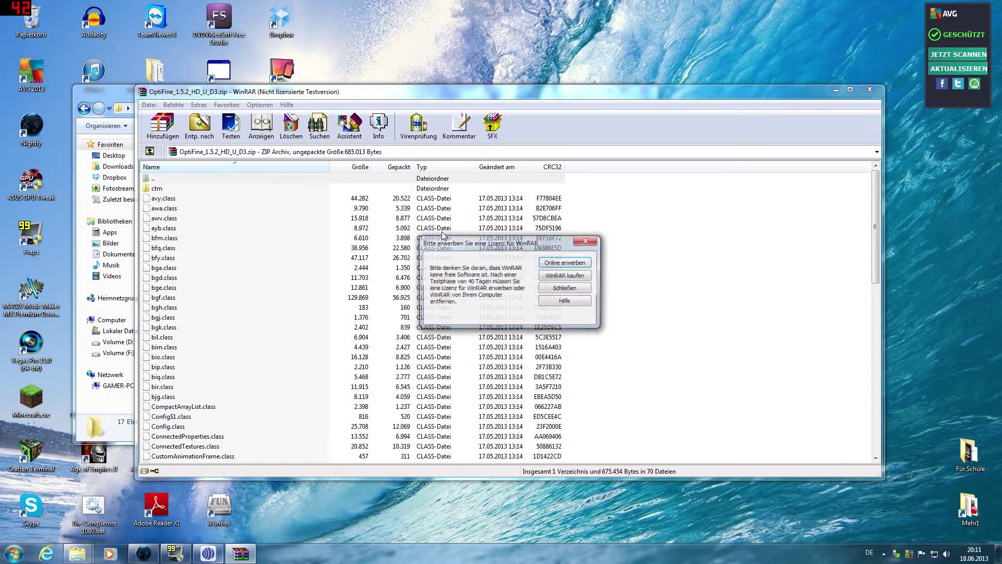
Force a game update through the Minecraft launcher and return to minecraft.jar in the bin folder.
left_click(595, 238)
double_click(31, 398)
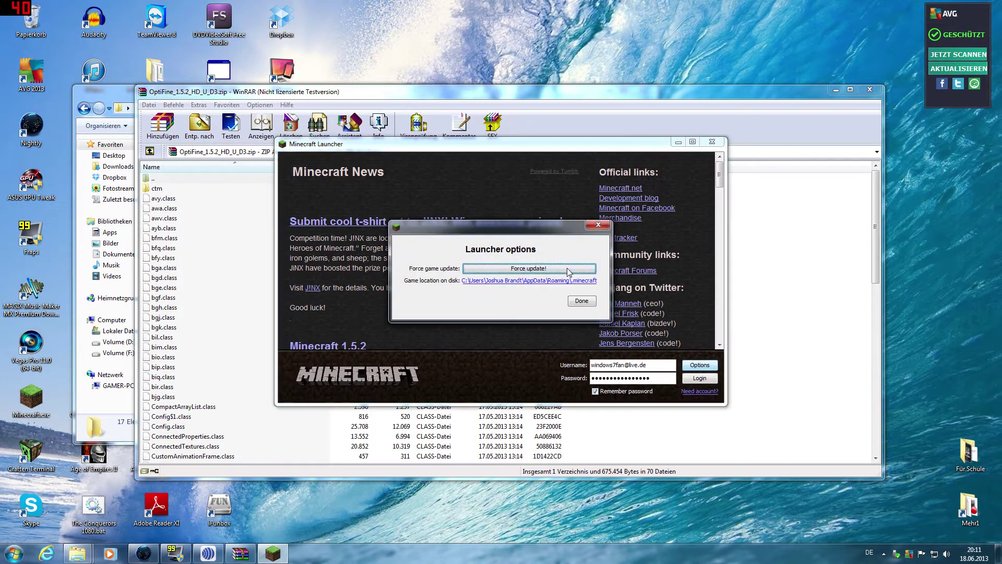
left_click(577, 297)
left_click(698, 380)
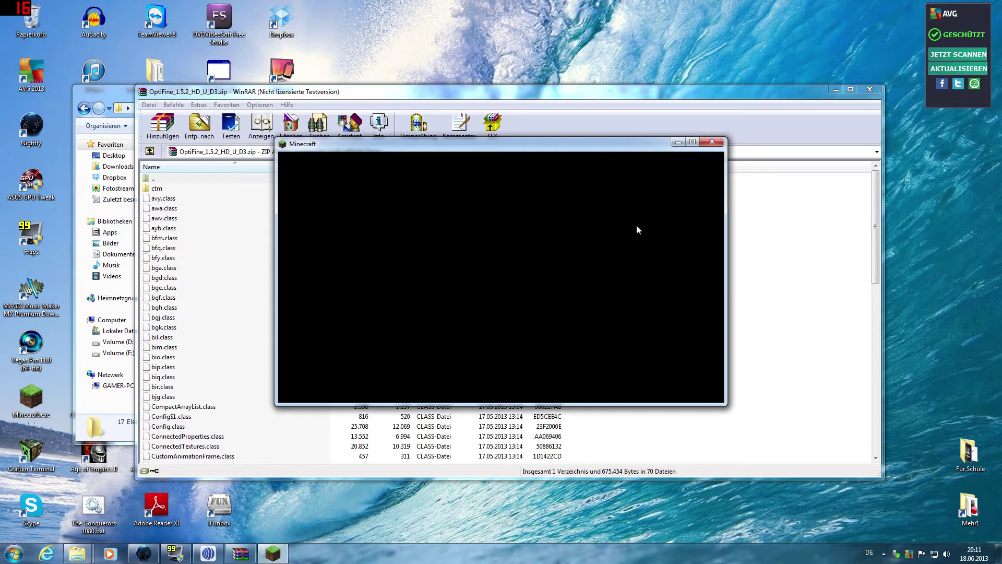
left_click(712, 142)
left_click(78, 99)
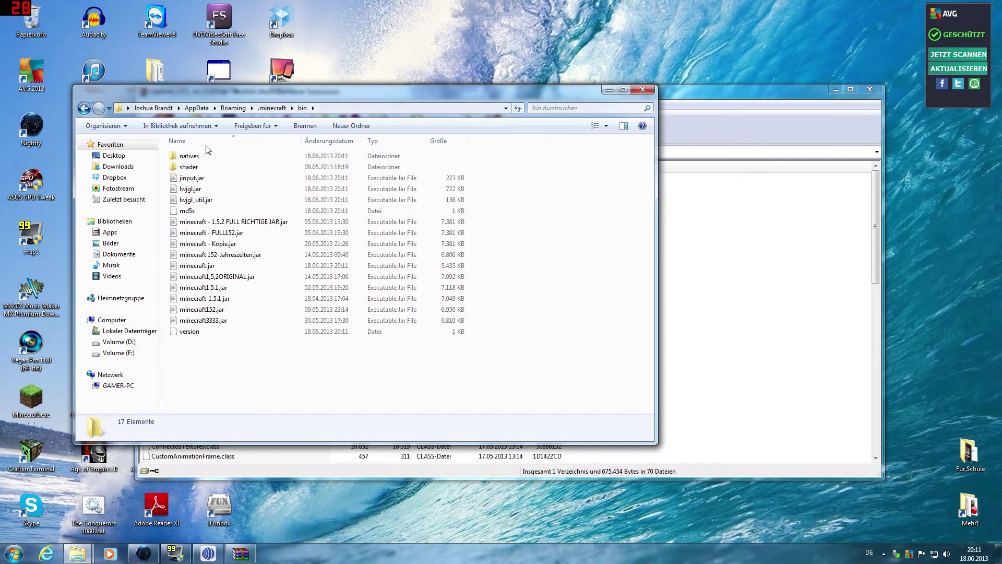
left_click(217, 266)
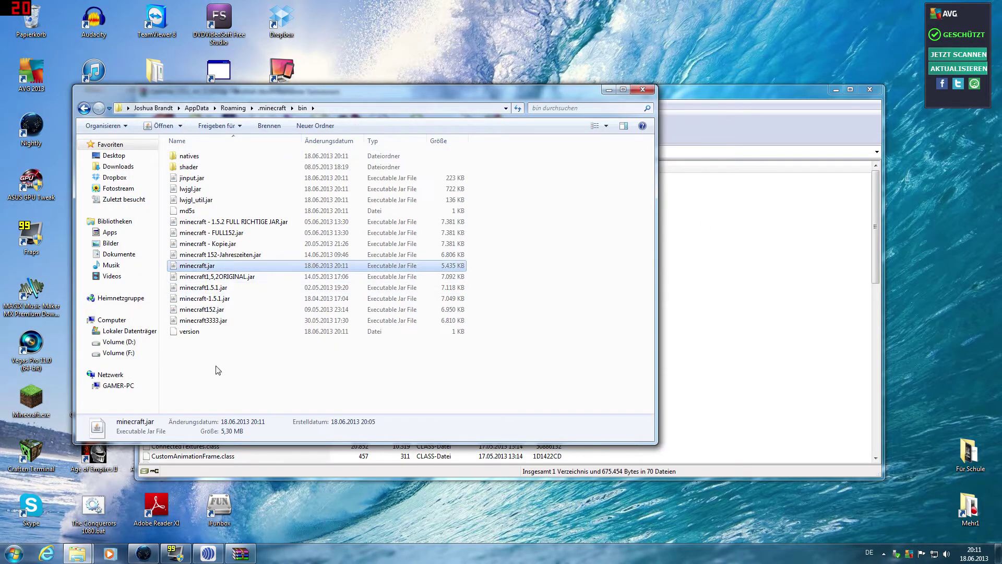
Switch to the Nightly browser, search Google for "Forge" and follow the Minecraft Forum topic to the minecraftforge.net forum.
left_click(143, 554)
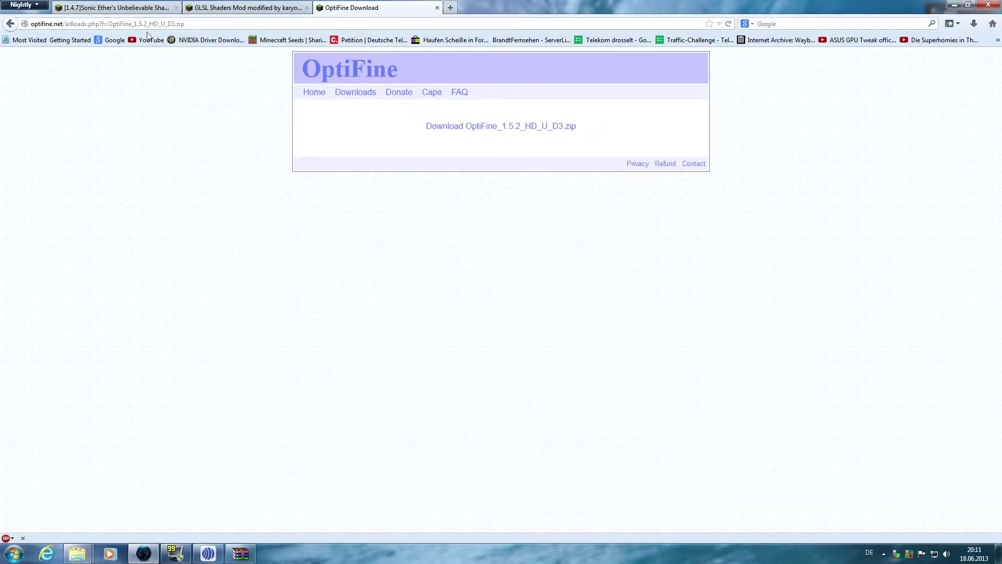
left_click(103, 42)
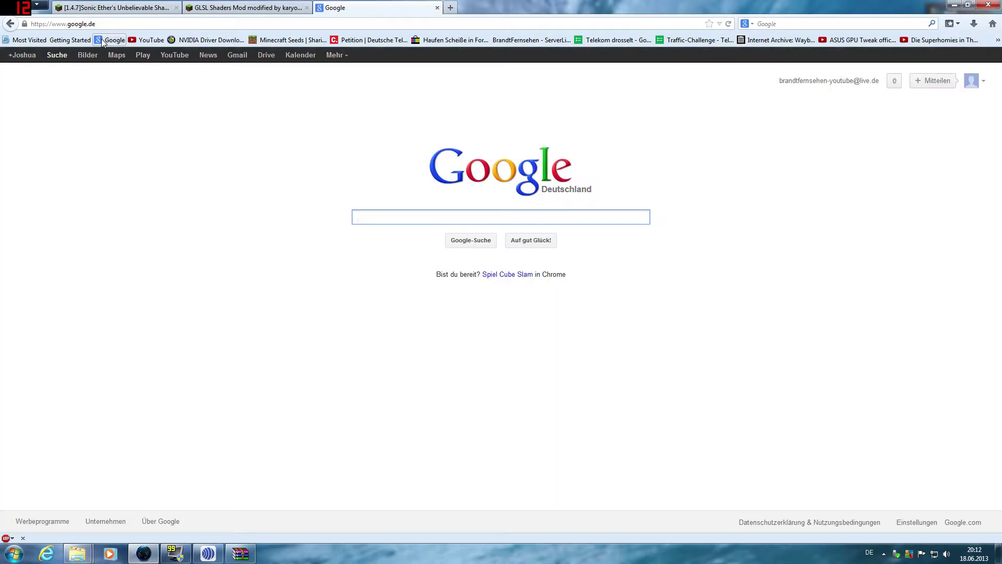
type("Forge")
key("Return")
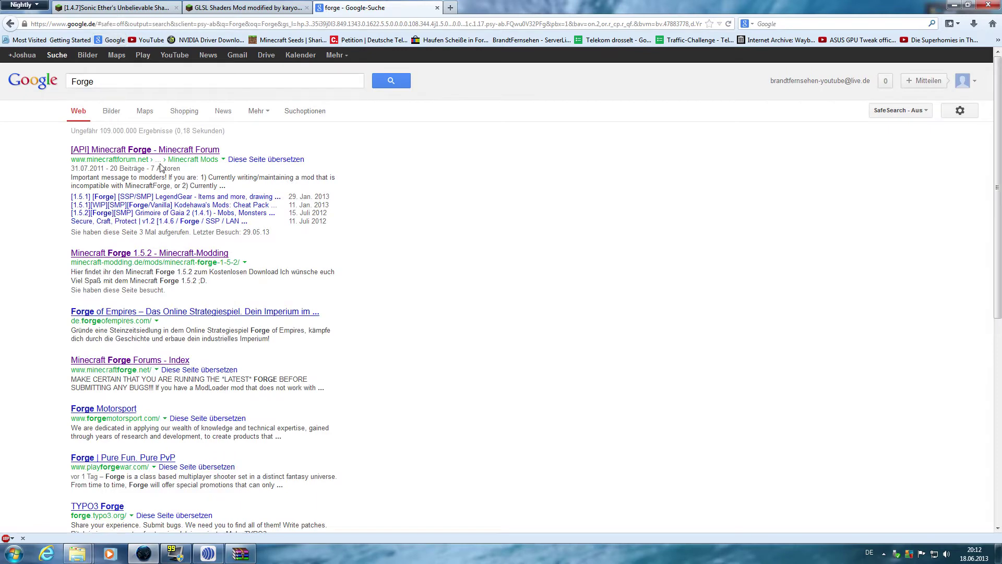
left_click(162, 150)
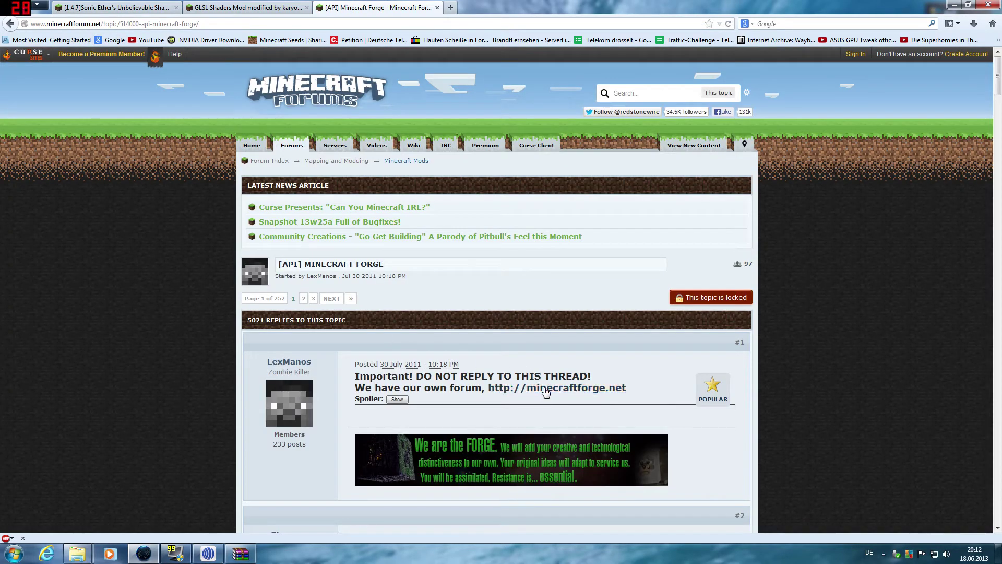
left_click(546, 392)
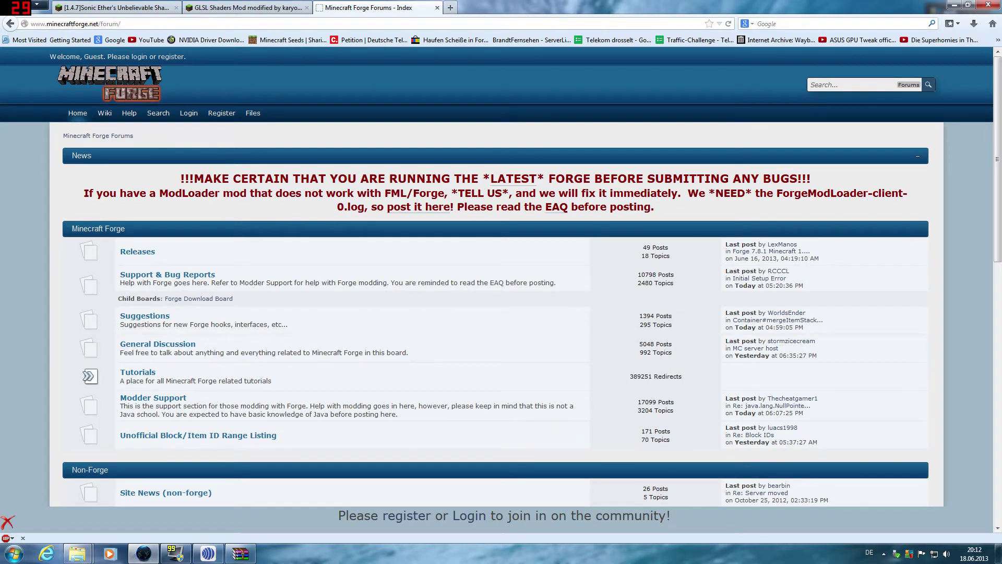
Search Google for "Forge Download" and open the Minecraft Forge 1.5.2 page on minecraft-modding.de.
left_click(114, 39)
type("F")
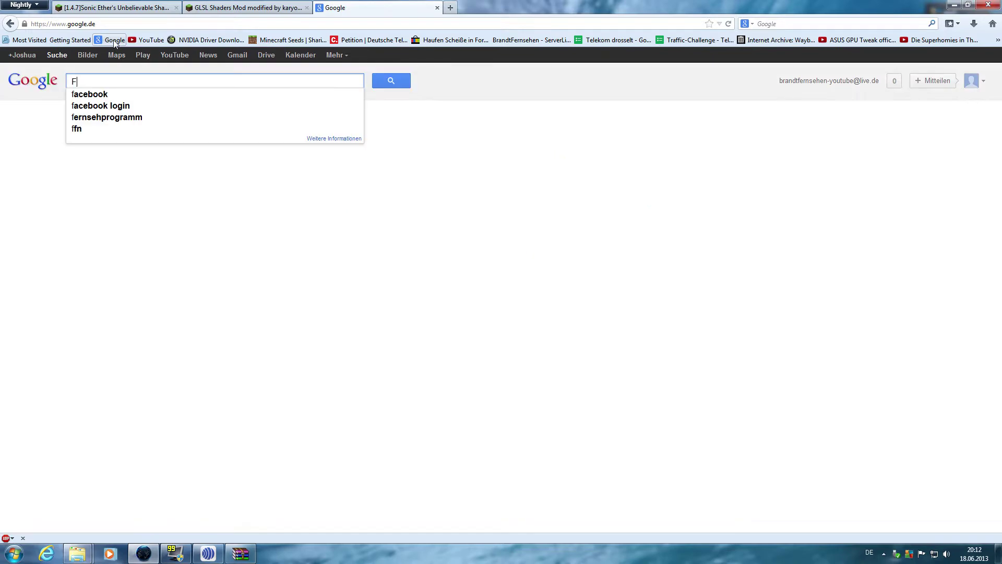
type("orge Downl")
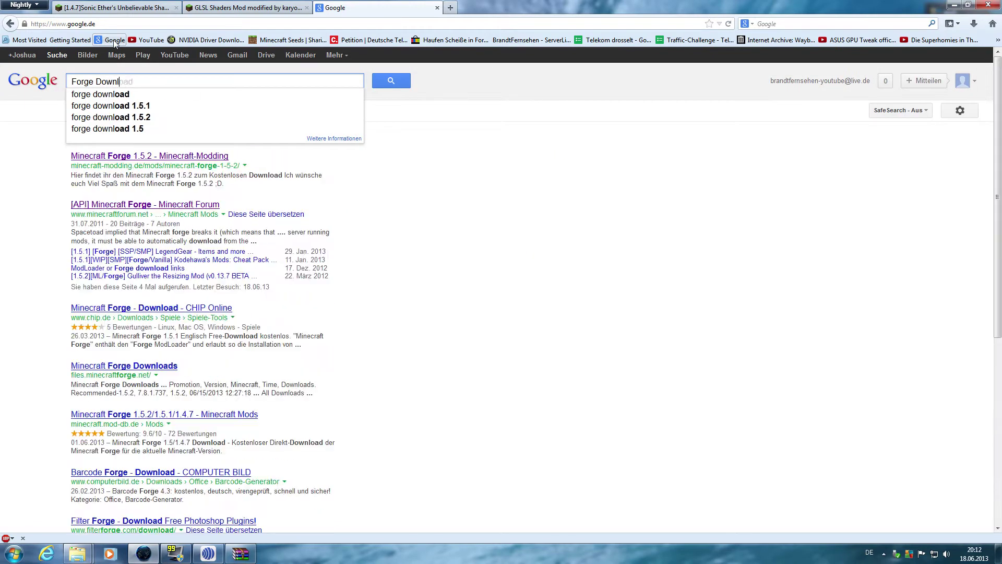
type("oad")
key("Return")
left_click(184, 150)
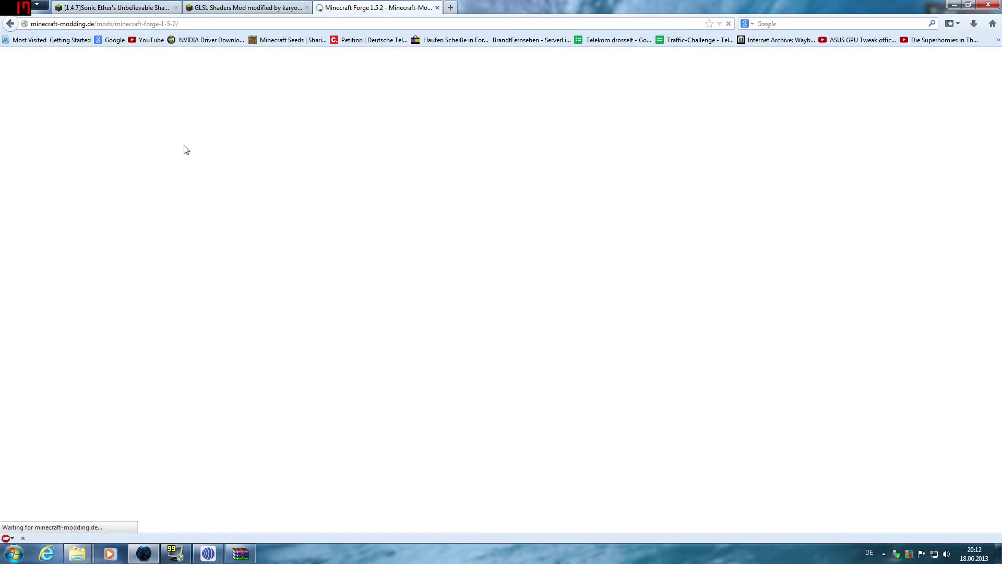
Download the 1.5.2 version of Minecraft Forge and save the zip file.
scroll(250, 358, "down", 10)
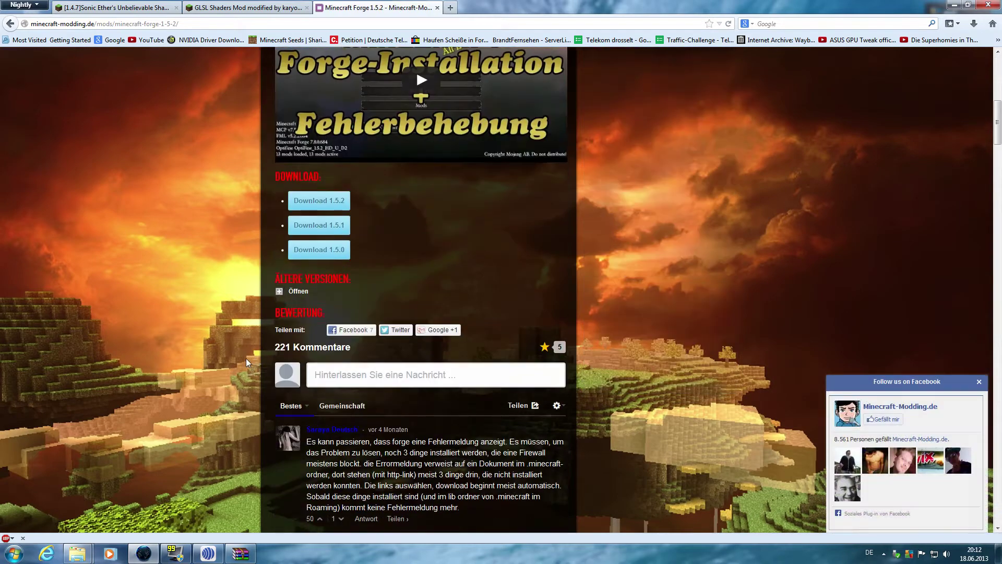
left_click(336, 187)
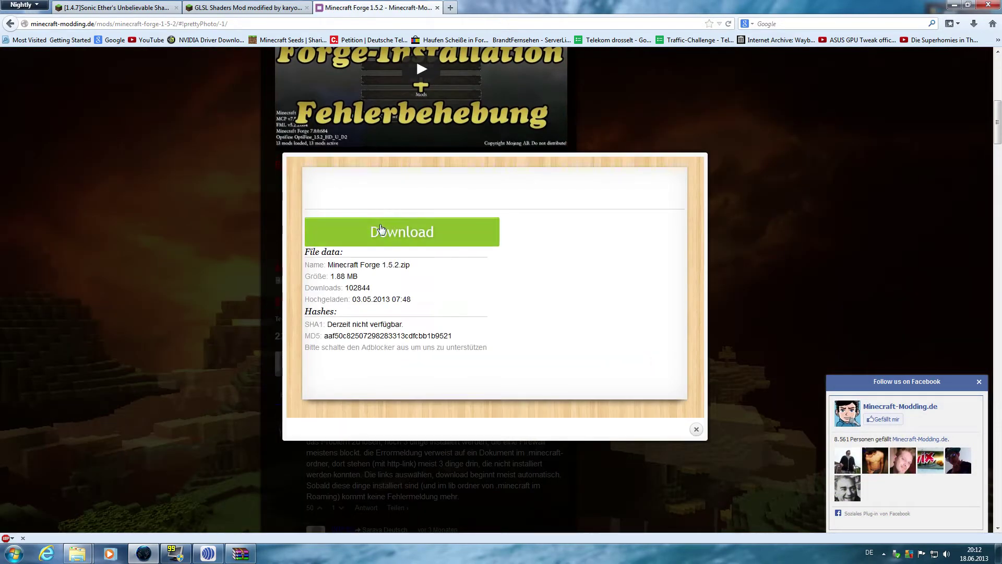
left_click(381, 229)
left_click(544, 319)
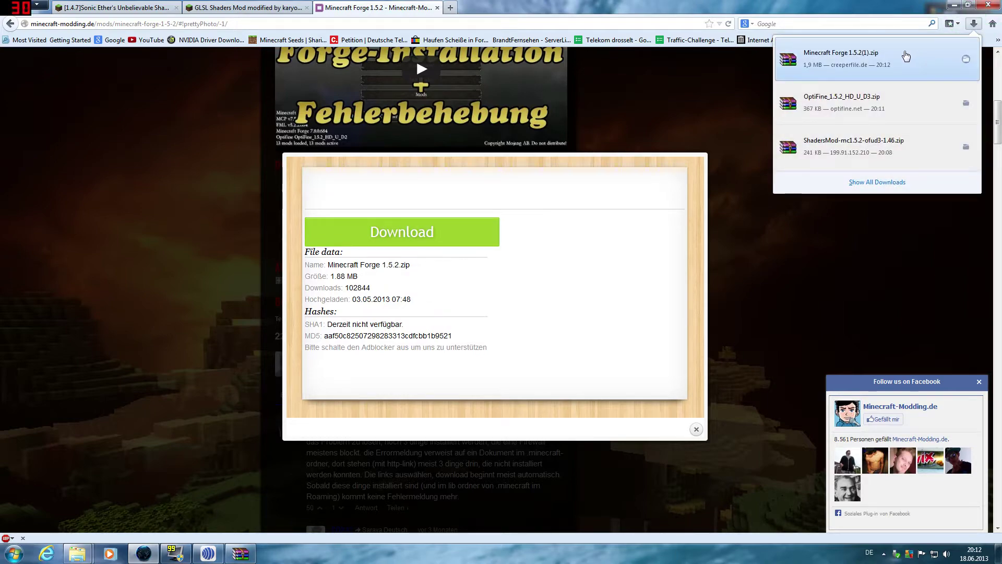
Open the downloaded Minecraft Forge 1.5.2 archive in WinRAR, minimize the browser and dismiss the licence reminder.
left_click(907, 56)
double_click(917, 4)
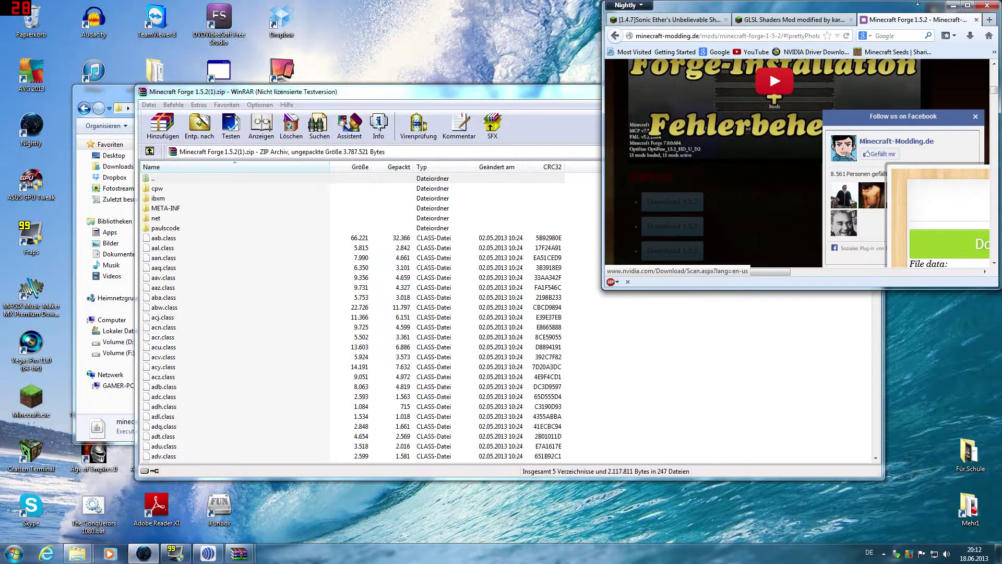
left_click(953, 5)
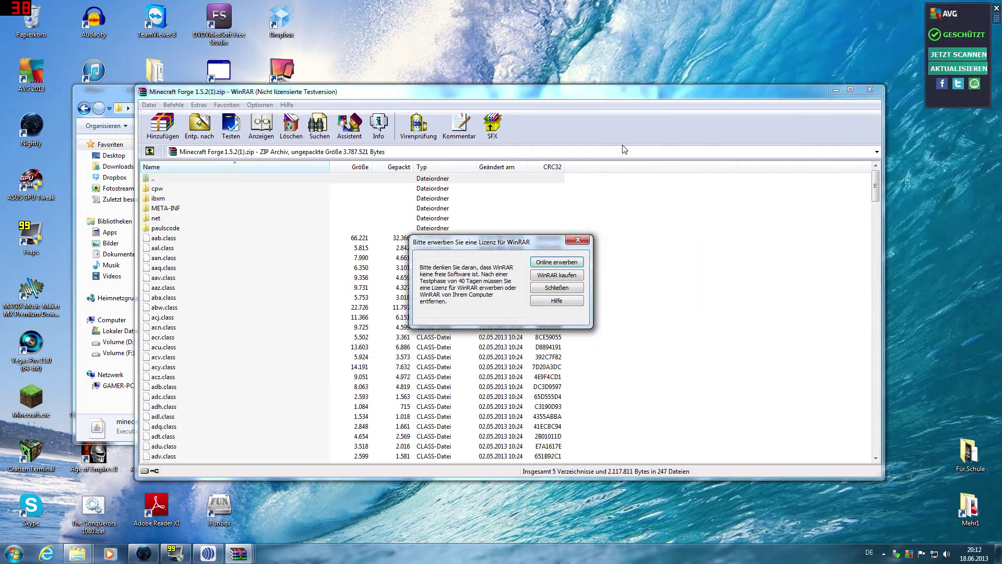
left_click(580, 241)
Open minecraft.jar from the bin folder with WinRAR and dismiss the licence reminder.
key("alt+Tab")
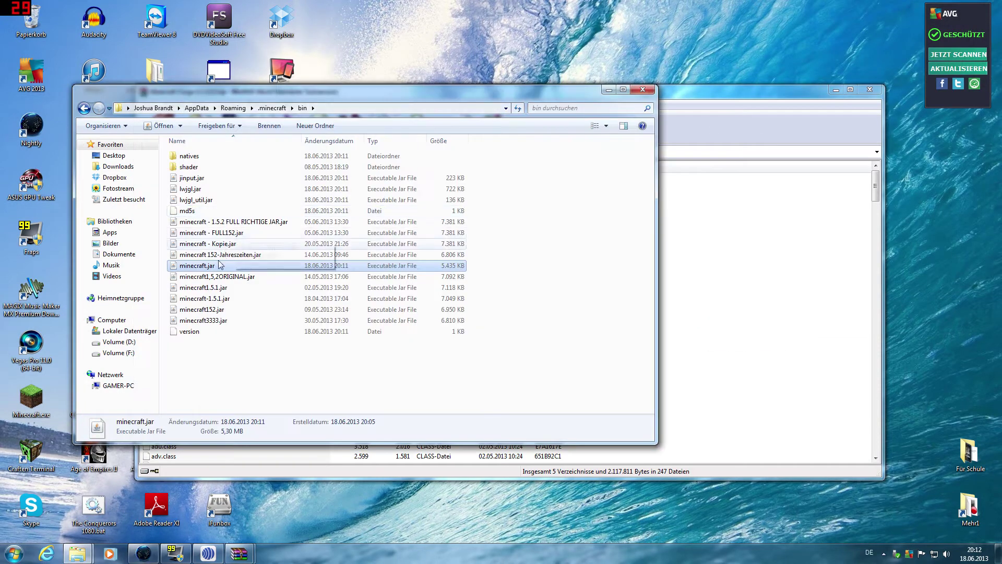
right_click(218, 272)
mouse_move(296, 316)
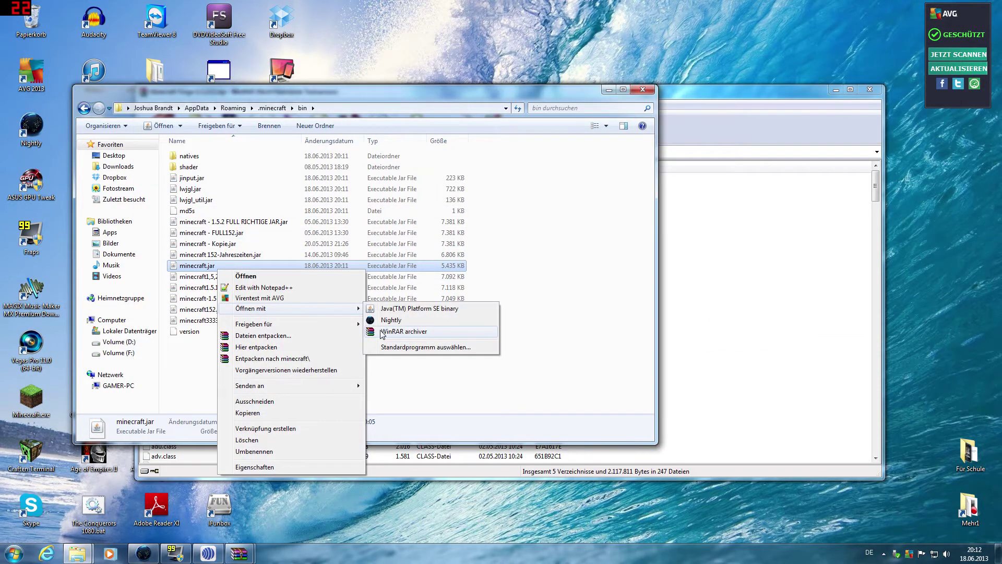
left_click(388, 330)
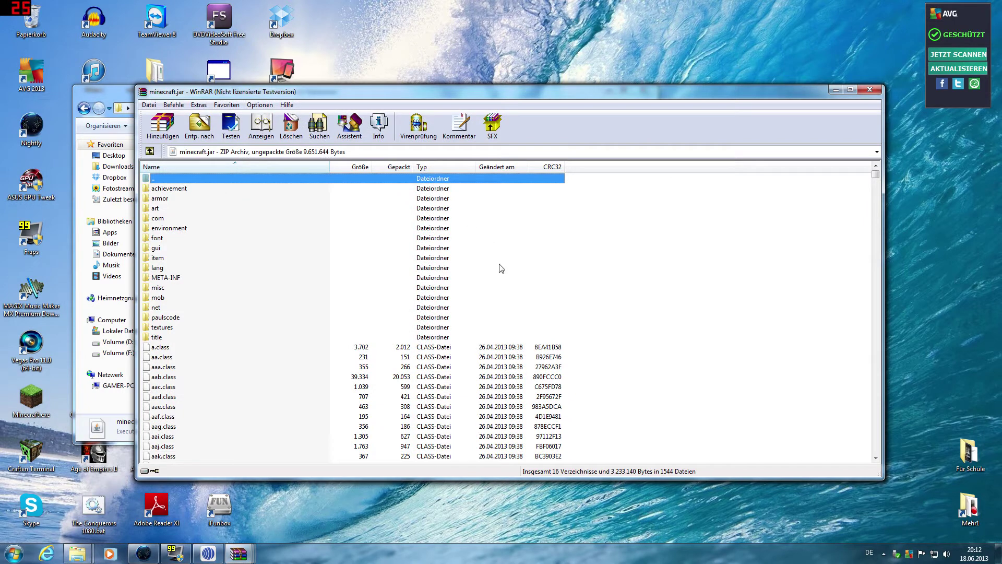
left_click(578, 242)
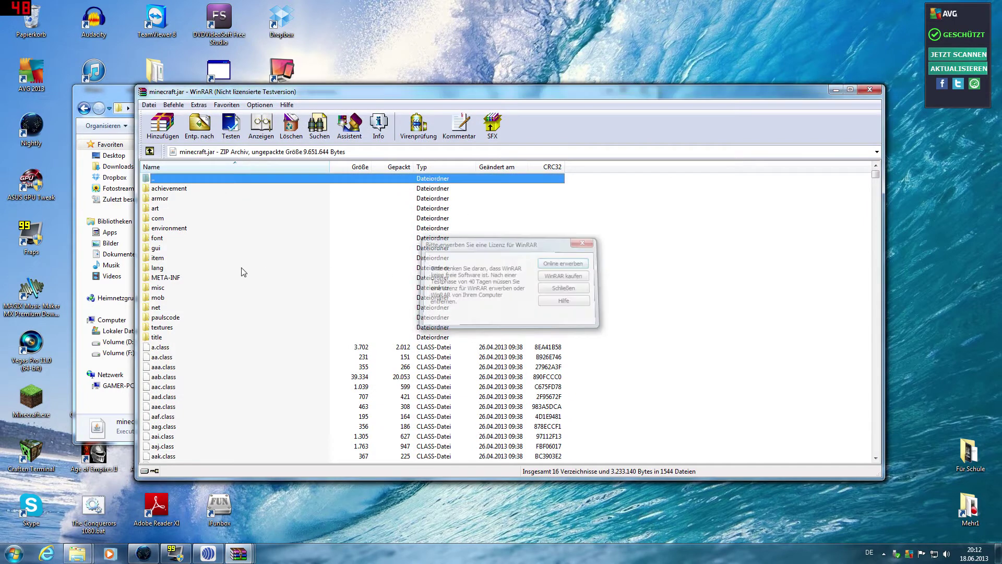
Delete the META-INF folder from minecraft.jar and confirm the deletion.
left_click(174, 282)
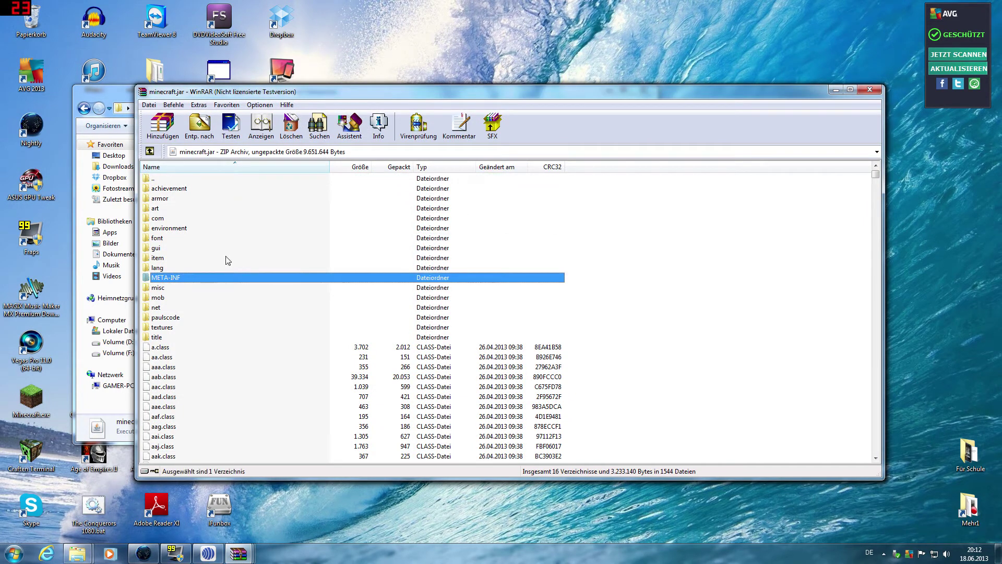
key("Delete")
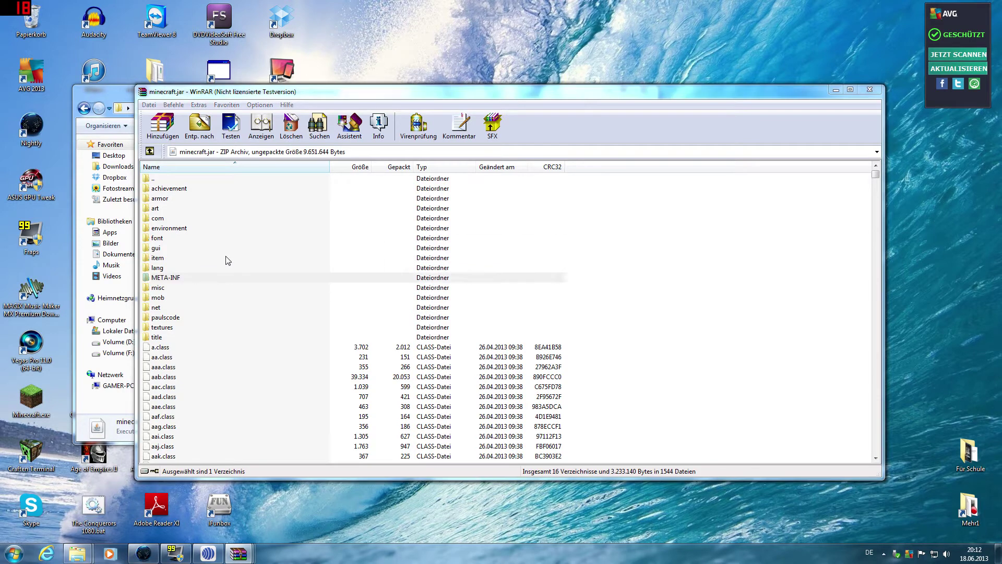
key("Return")
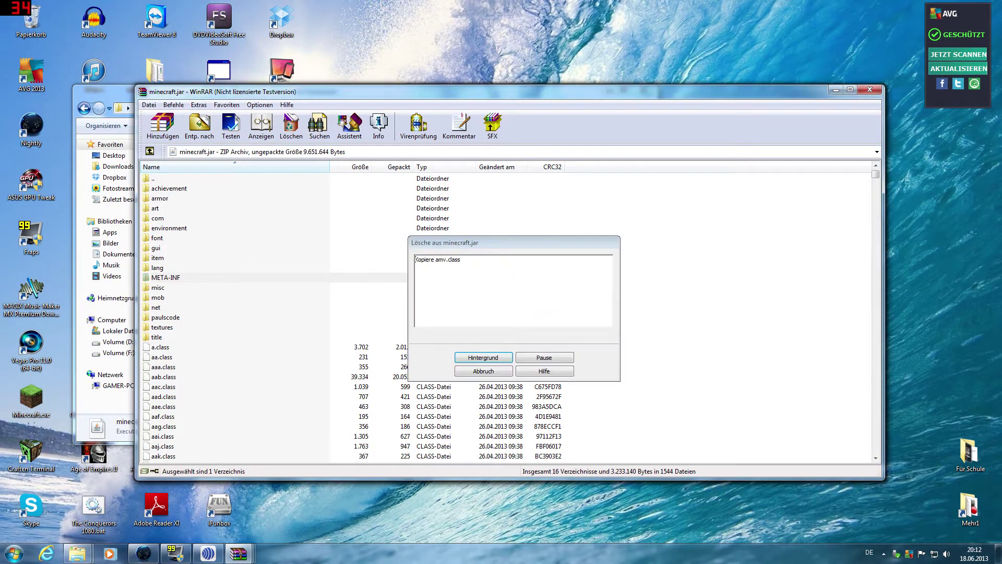
Add all files of the Minecraft Forge 1.5.2 archive to minecraft.jar with the default archive settings and close the Forge archive.
left_click_drag(484, 95, 399, 125)
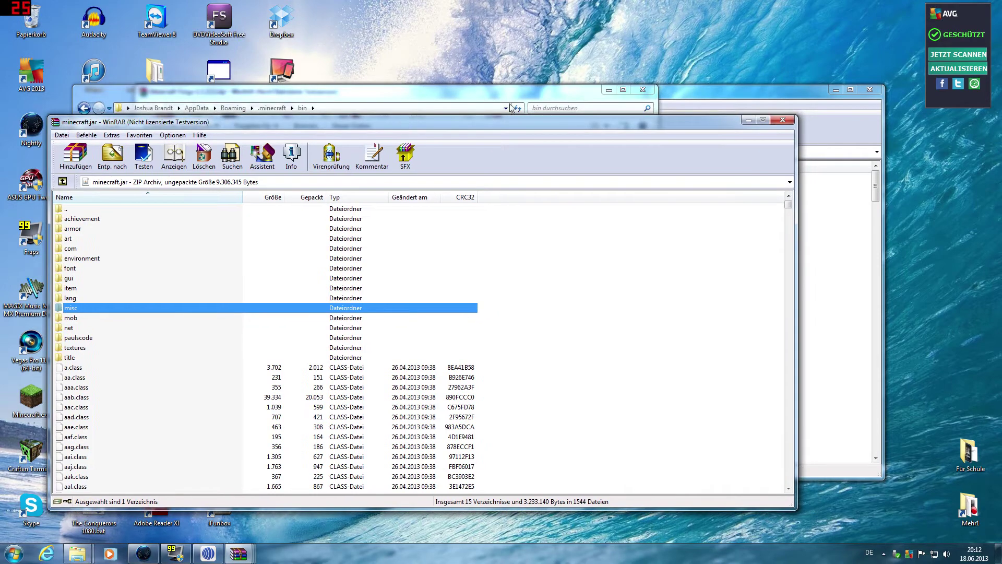
left_click(696, 99)
left_click_drag(682, 89, 751, 80)
left_click_drag(650, 177, 409, 395)
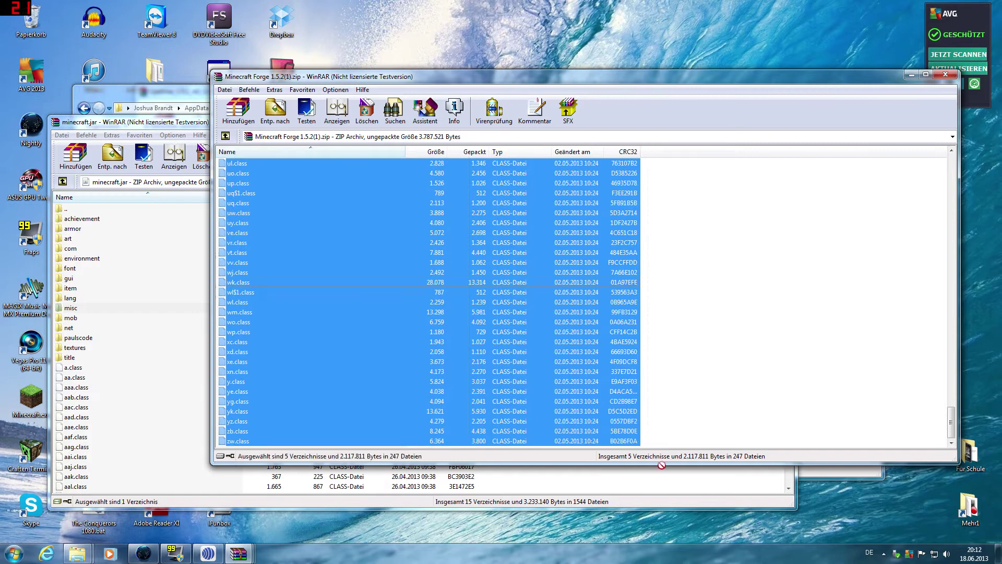
left_click_drag(663, 485, 663, 484)
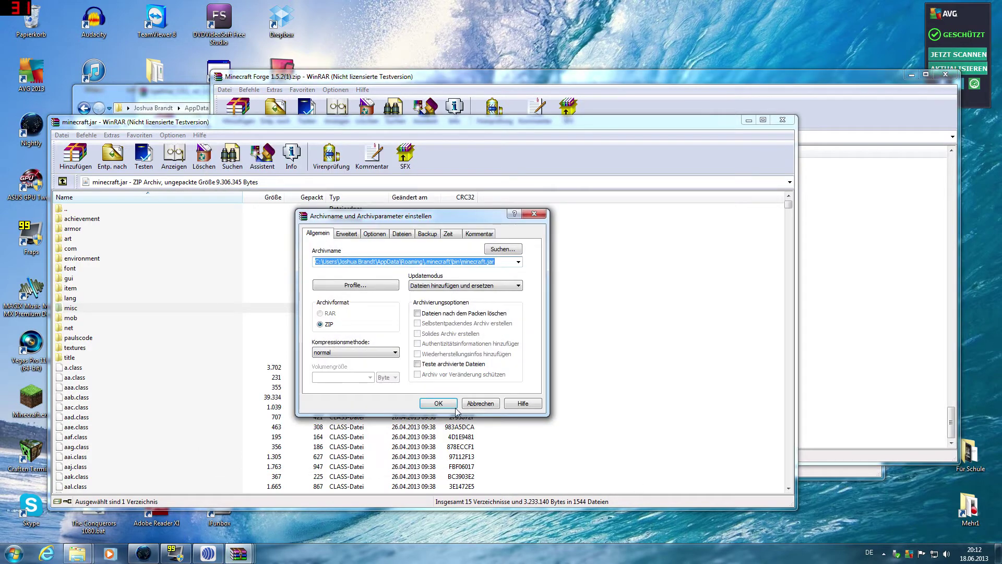
key("Return")
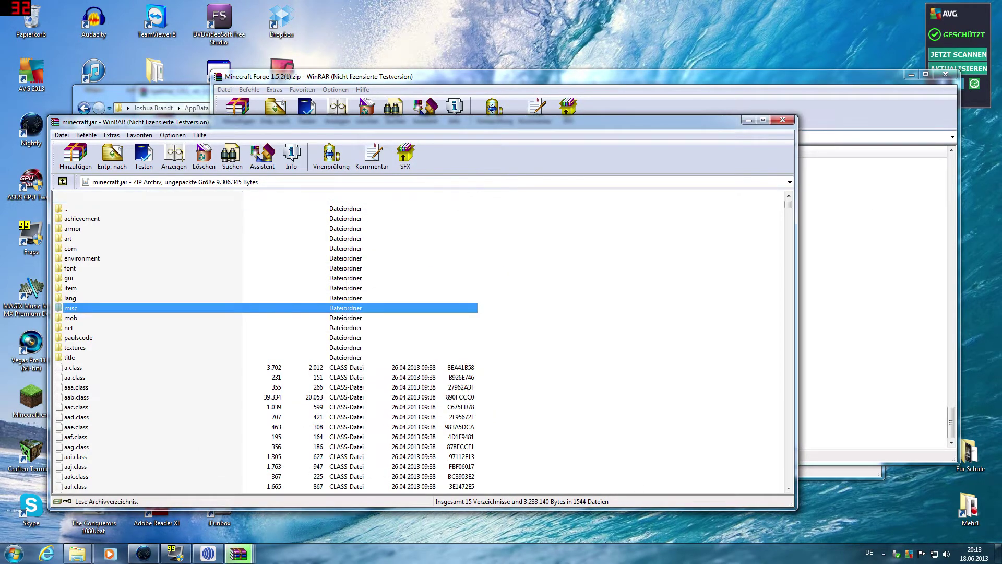
left_click(945, 74)
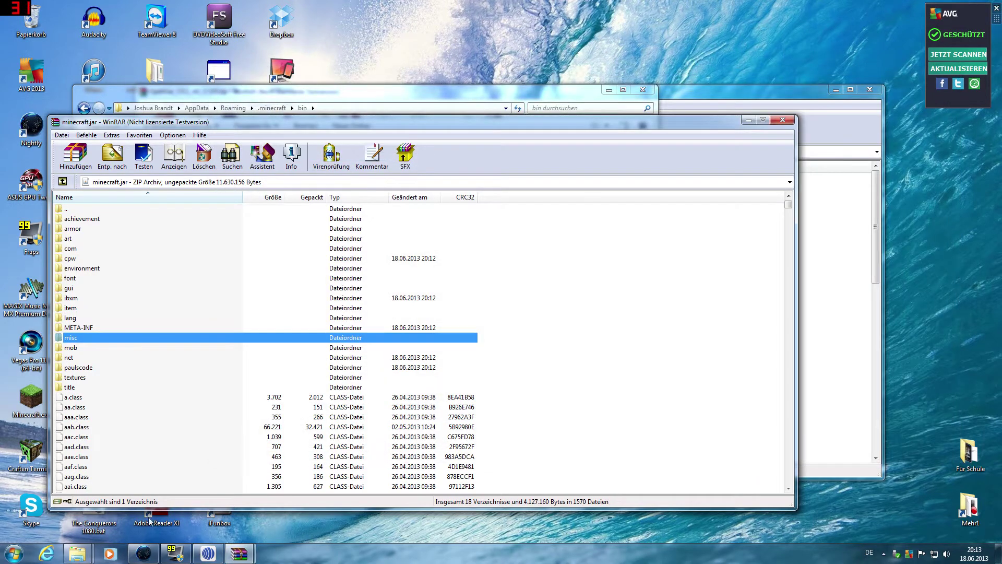
Open the downloaded OptiFine_1.5.2_HD_U_D3.zip from the browser's download list and dismiss the WinRAR licence reminder.
left_click(143, 553)
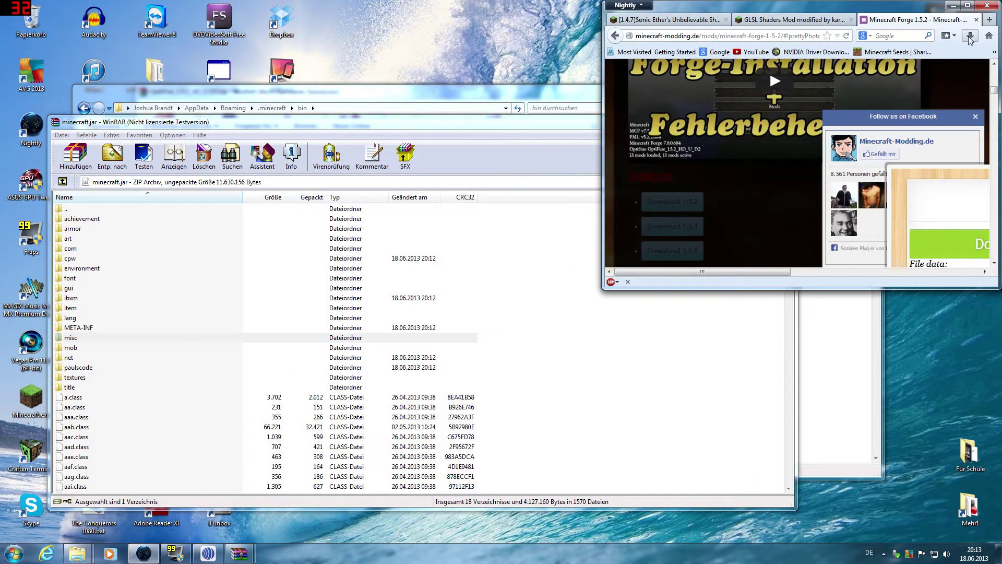
left_click(970, 36)
left_click(831, 112)
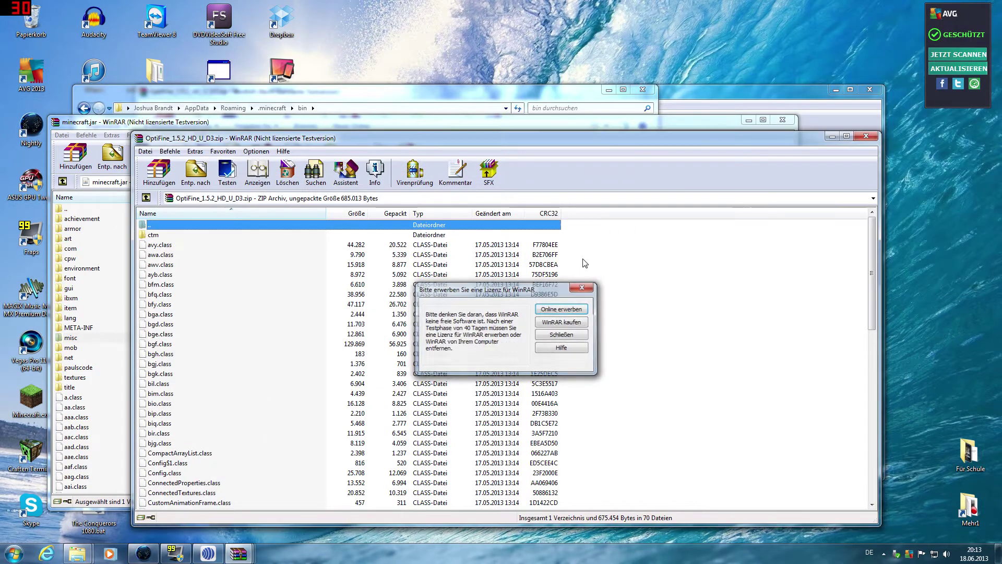
key("Escape")
Add all OptiFine files to minecraft.jar with the default archive settings and close both archive windows.
key("shift+End")
left_click_drag(307, 409, 112, 421)
left_click(429, 408)
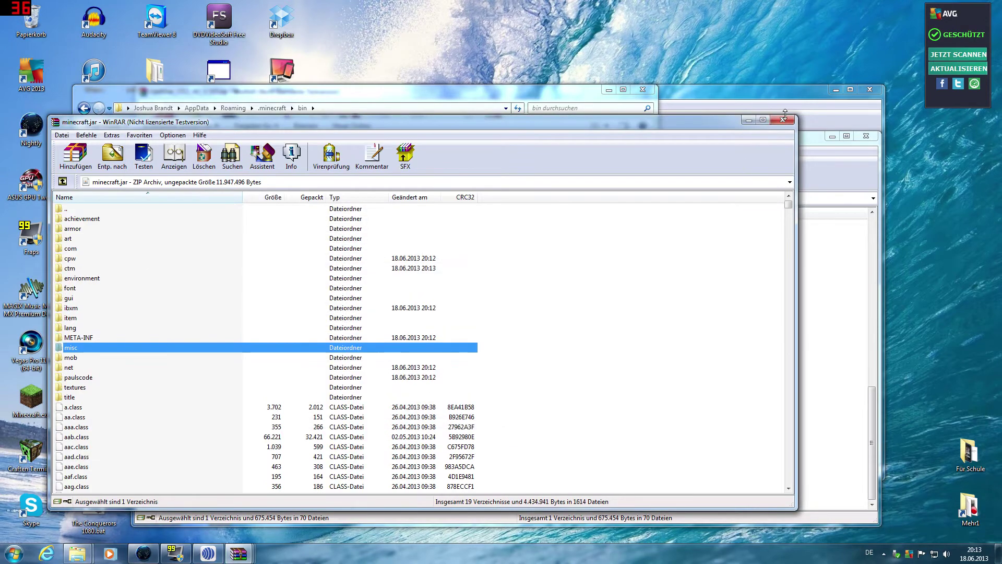
left_click(869, 140)
left_click(869, 139)
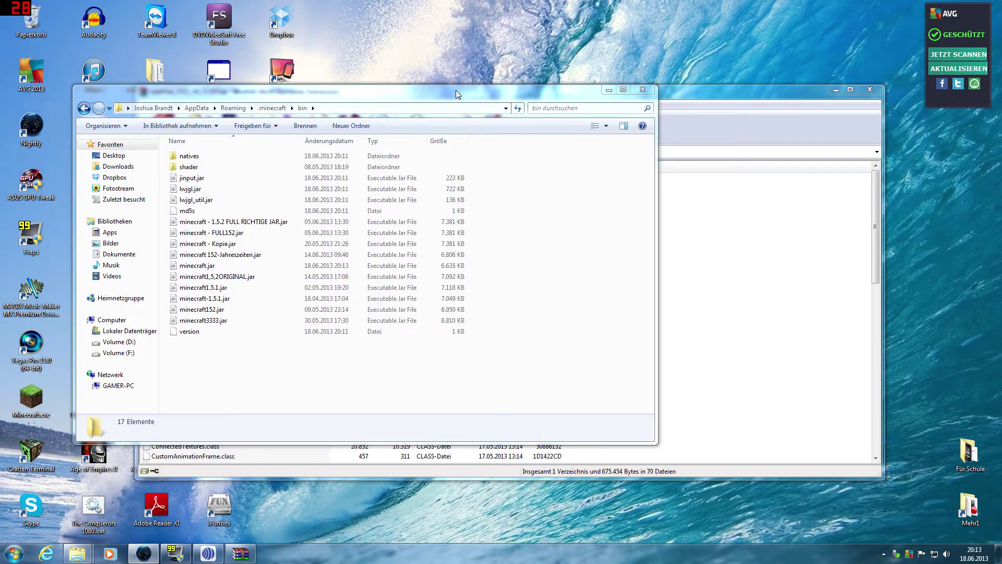
Move the bin folder window aside, launch Minecraft and log in with the saved credentials.
left_click_drag(456, 94, 662, 87)
double_click(31, 399)
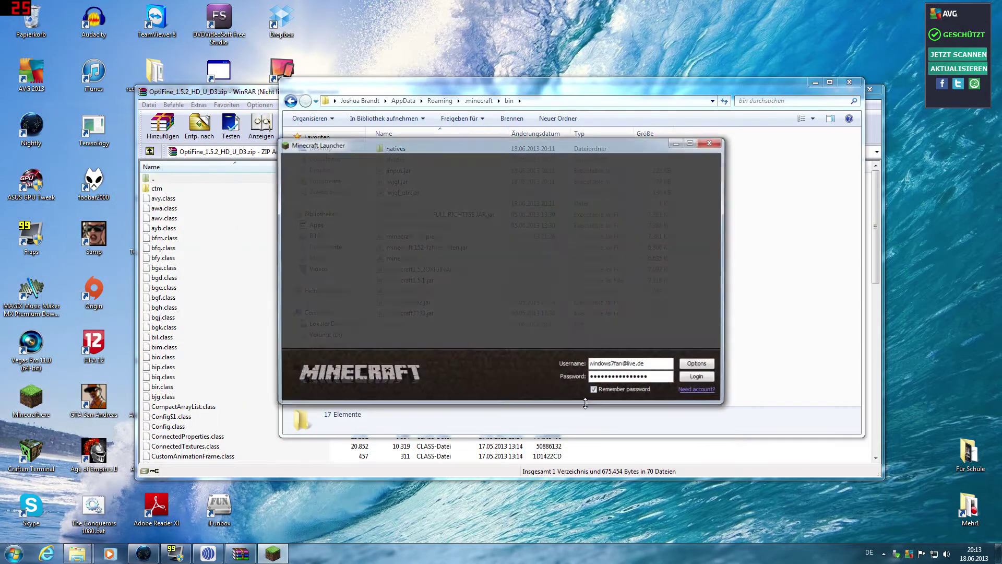
left_click(702, 377)
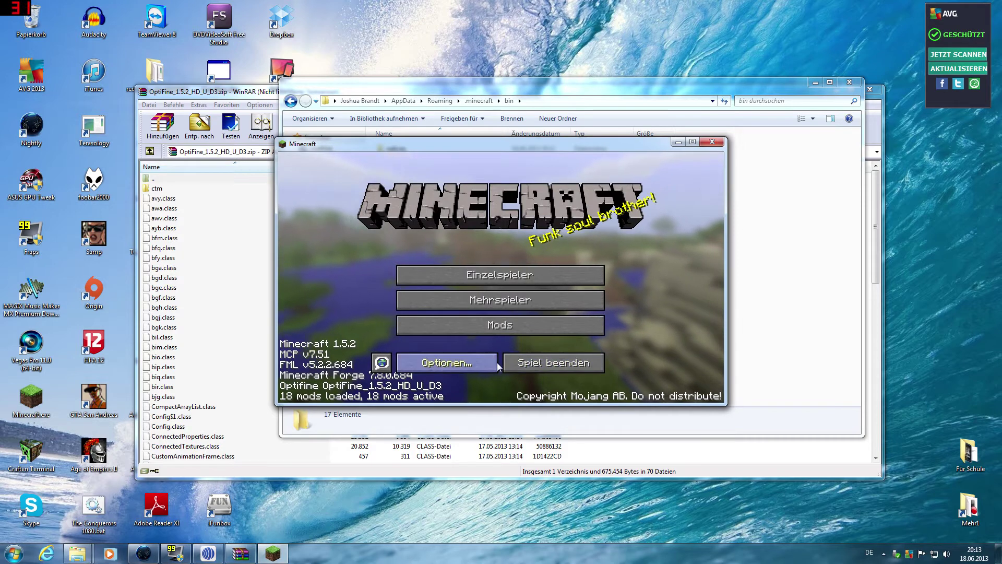
Examine the list of loaded mods in Minecraft and quit the game.
left_click(478, 330)
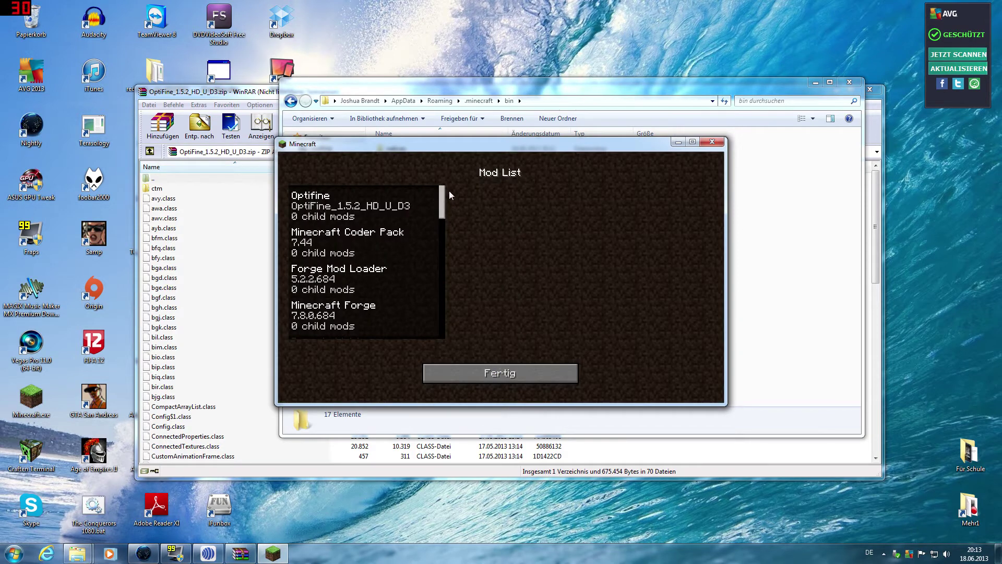
mouse_move(440, 201)
left_mouse_down()
mouse_move(442, 334)
mouse_move(448, 197)
left_mouse_up()
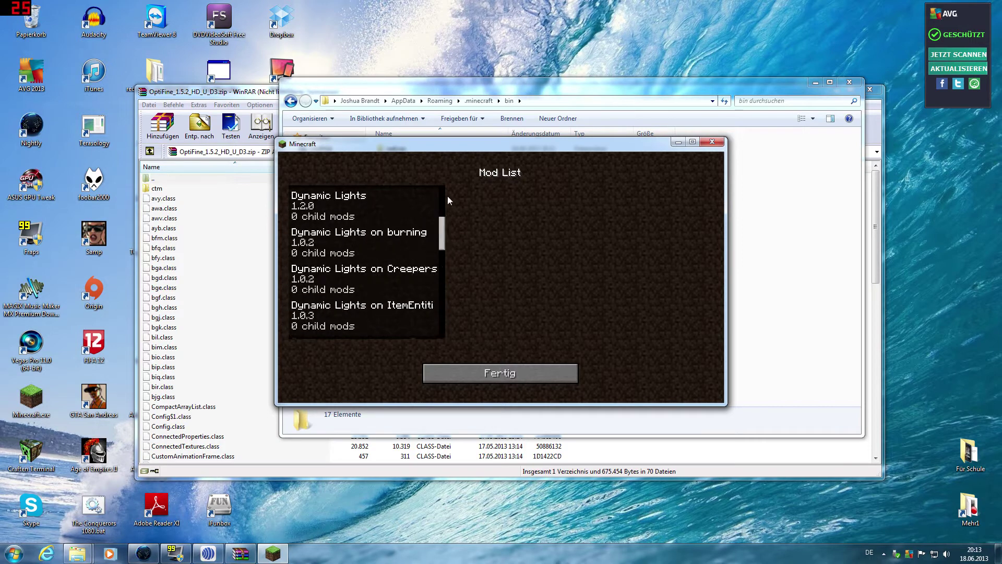
left_click(486, 359)
left_click(507, 363)
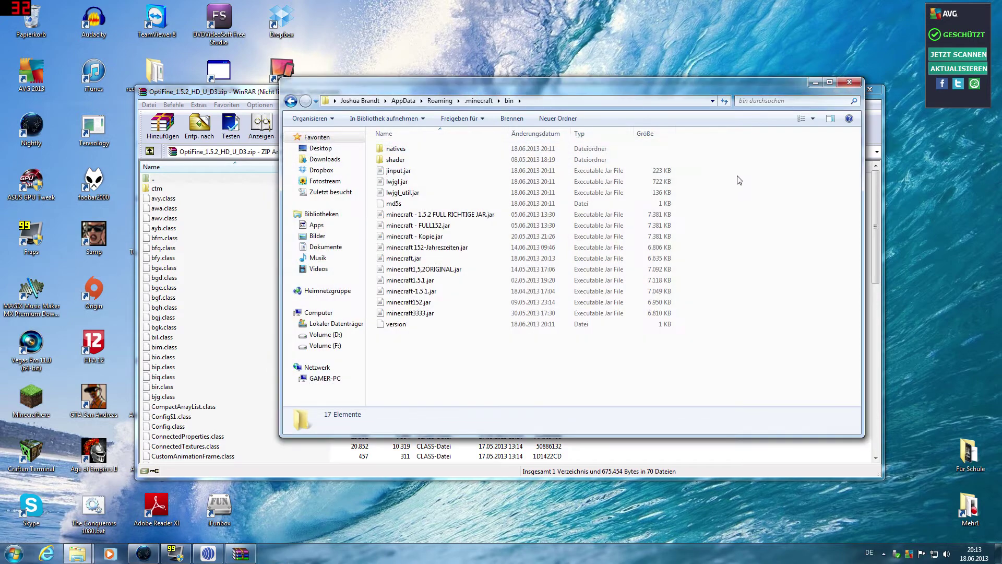
Close the leftover OptiFine archive and reopen minecraft.jar from the bin folder with WinRAR, dismissing the licence reminder.
right_click(411, 258)
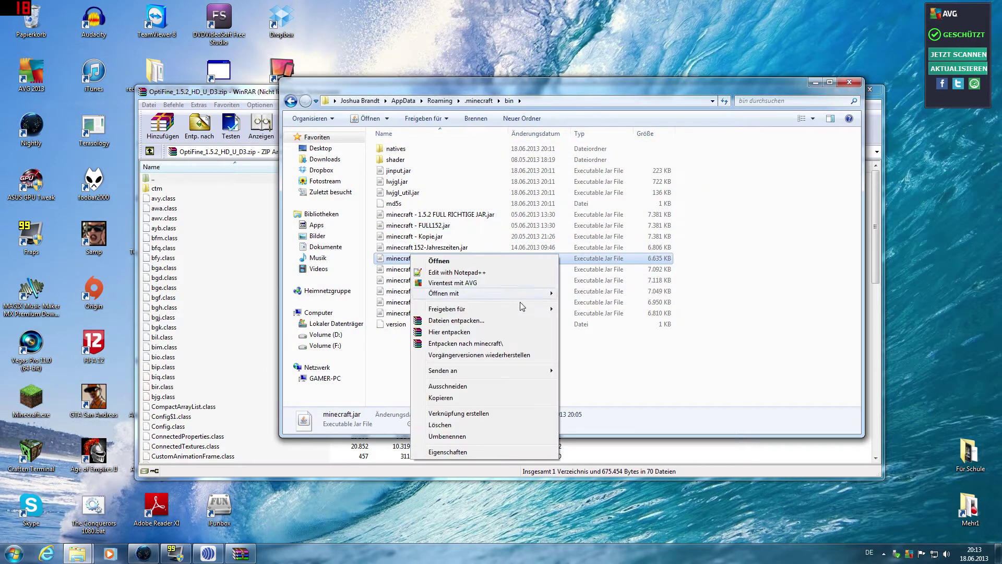
left_click(628, 471)
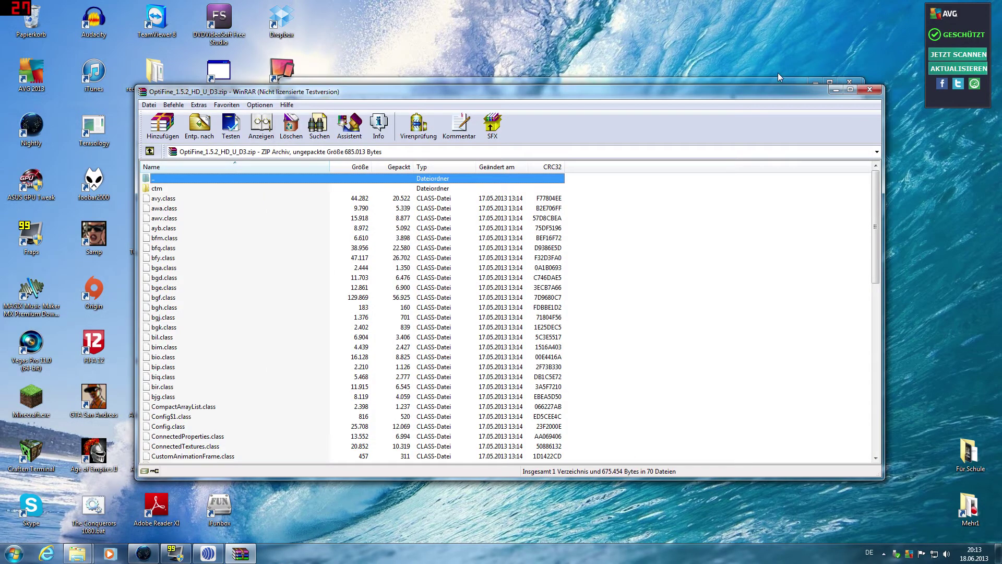
left_click(870, 91)
right_click(410, 259)
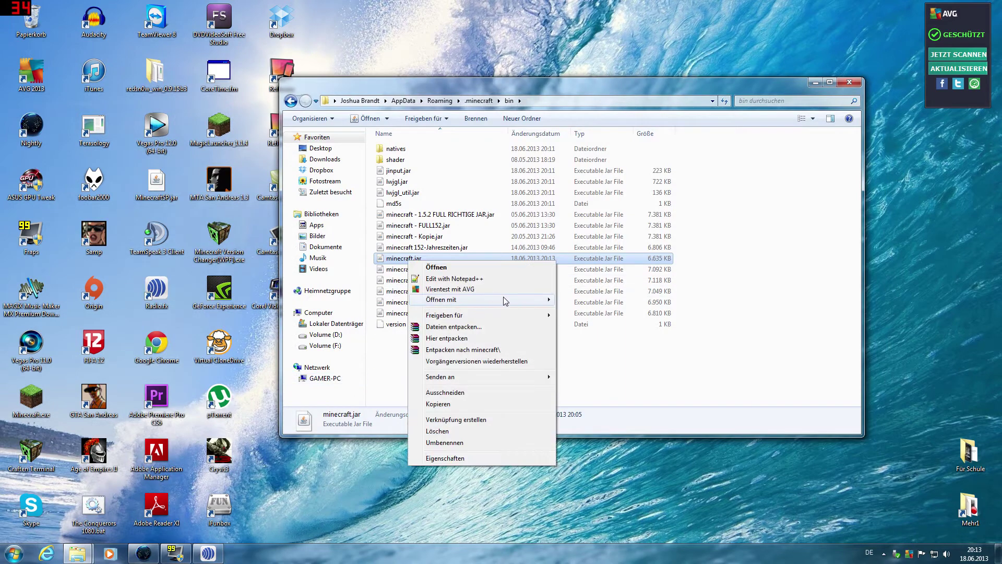
mouse_move(506, 299)
left_click(588, 324)
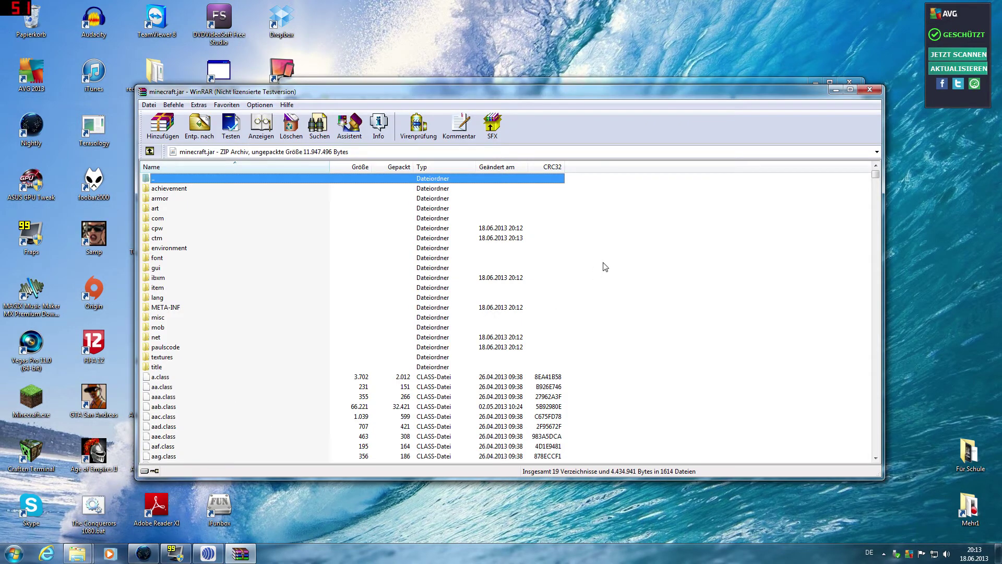
left_click(600, 236)
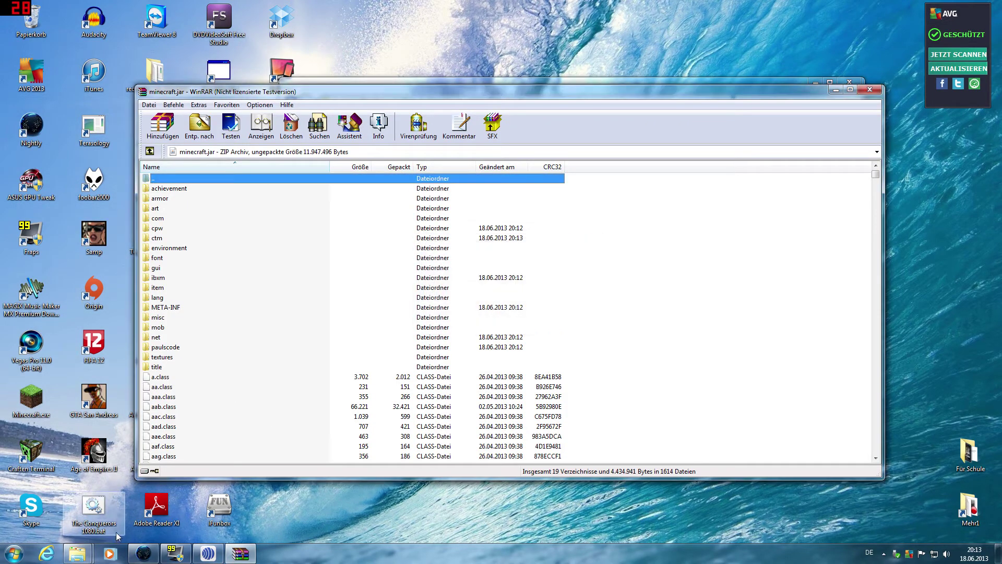
Open ShadersMod-mc1.5.2-ofud3-1.46.zip from the browser's download list, minimize the browser and dismiss the licence reminder.
key("alt+Tab")
double_click(875, 4)
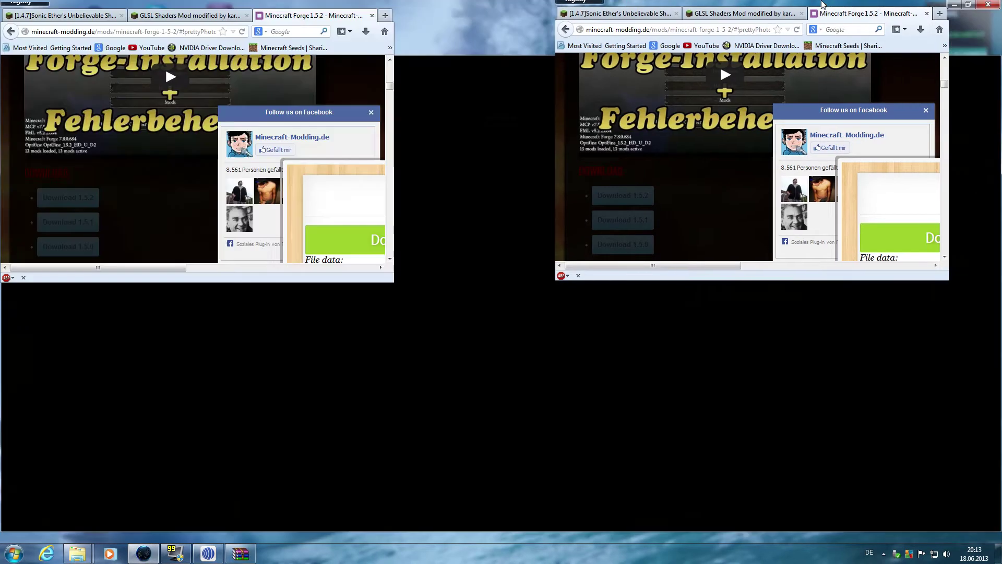
left_click(973, 24)
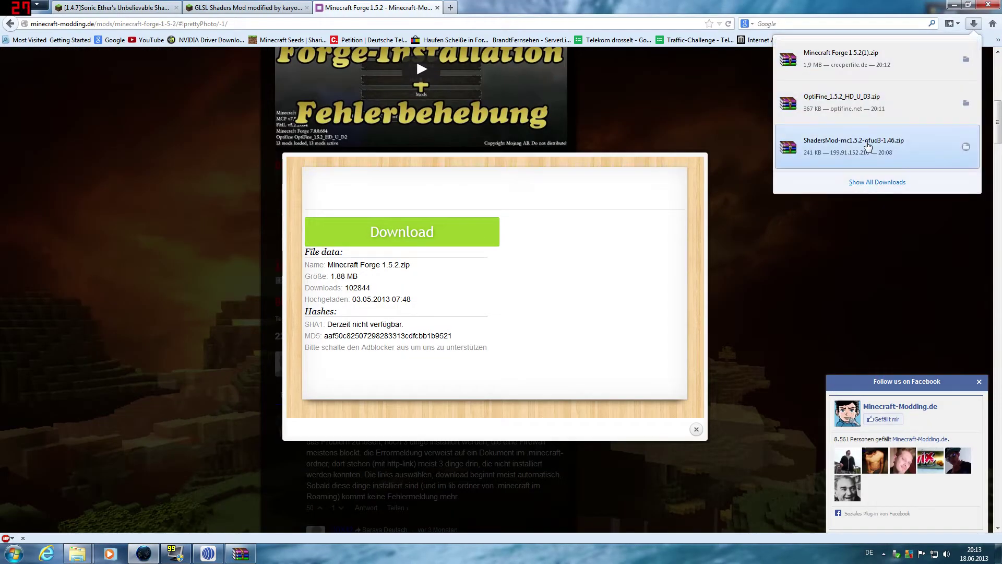
left_click(934, 140)
left_click(949, 6)
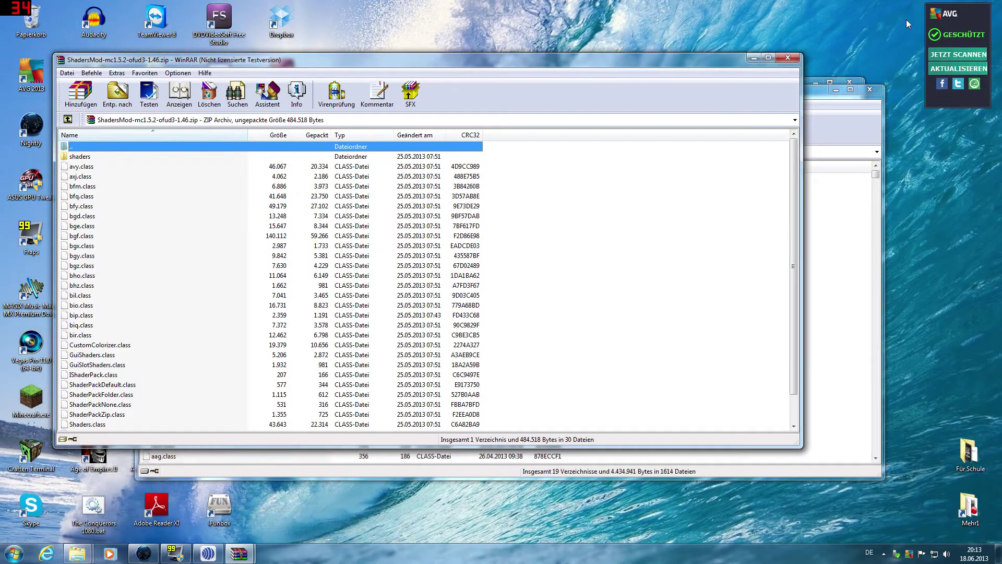
left_click(504, 210)
Add all files of the ShadersMod archive to minecraft.jar with the default archive settings and close both archives.
left_click_drag(497, 157, 287, 474)
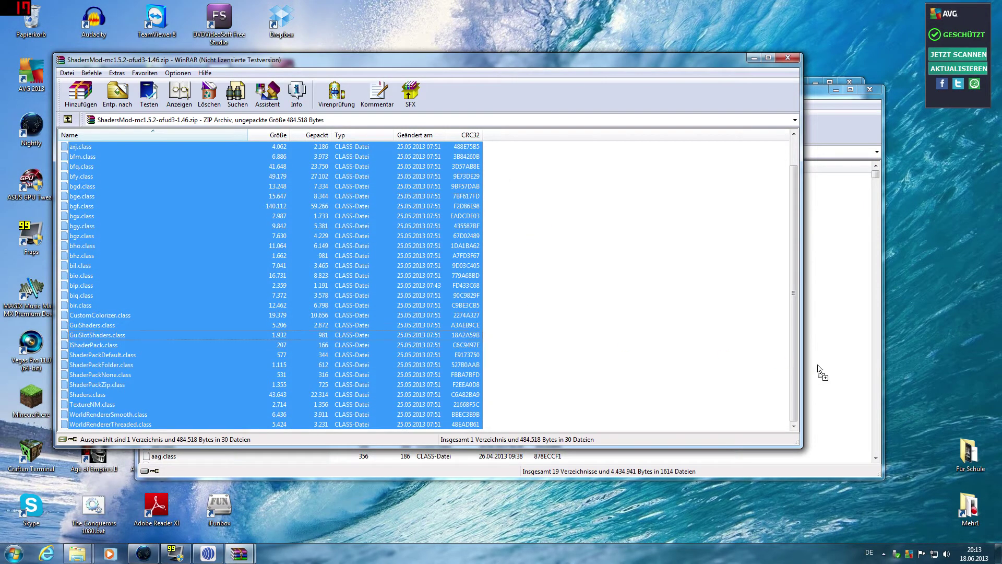
left_click_drag(818, 370, 817, 369)
left_click(523, 373)
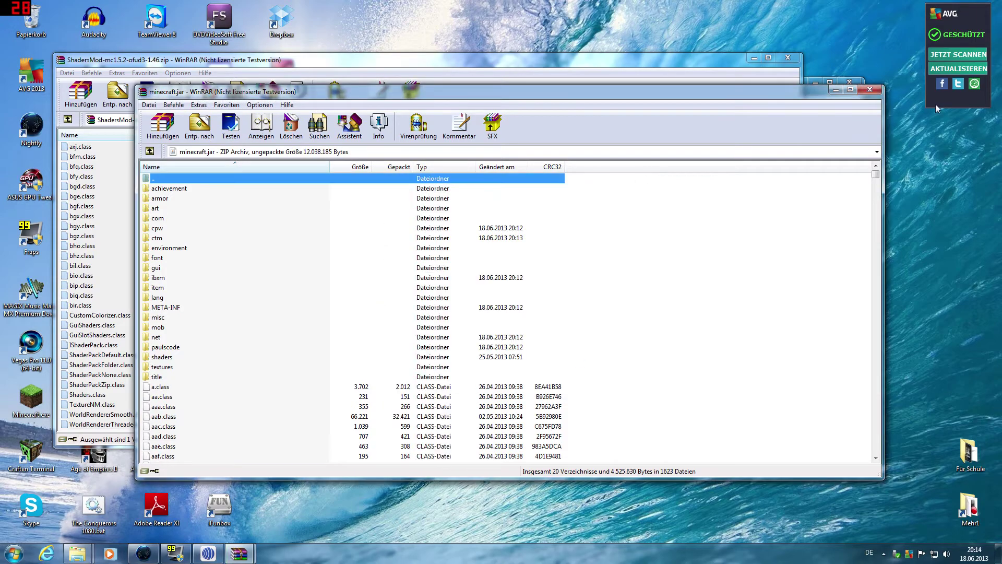
left_click(870, 91)
left_click(787, 58)
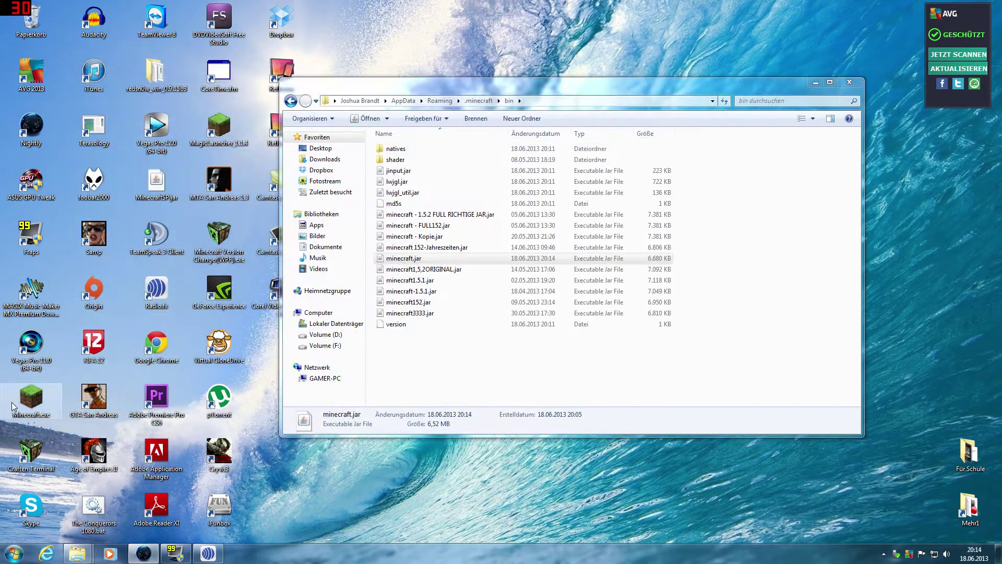
Minimize the Minecraft launcher and go up from the bin folder to the .minecraft folder.
left_click(678, 143)
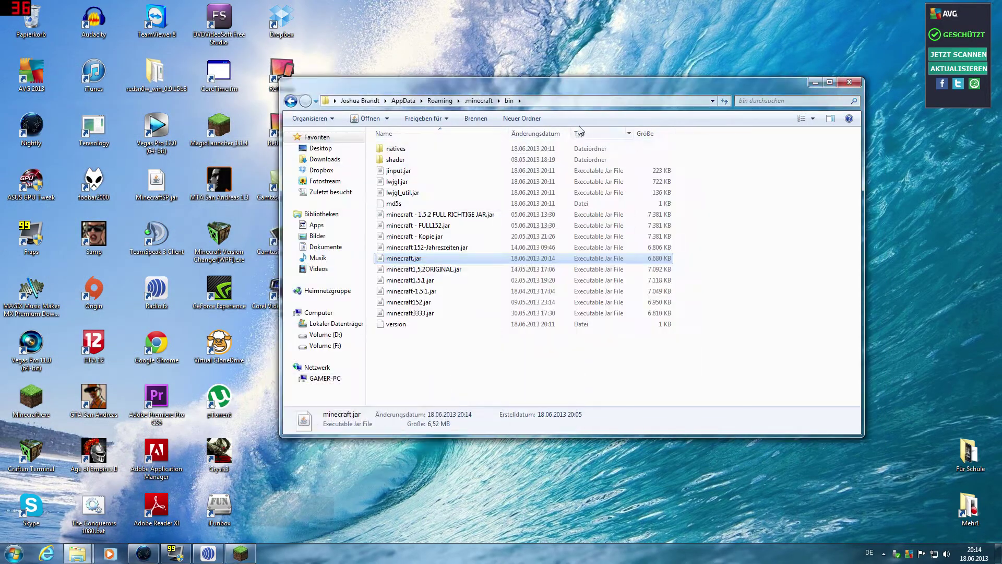
left_click(477, 102)
left_click(81, 557)
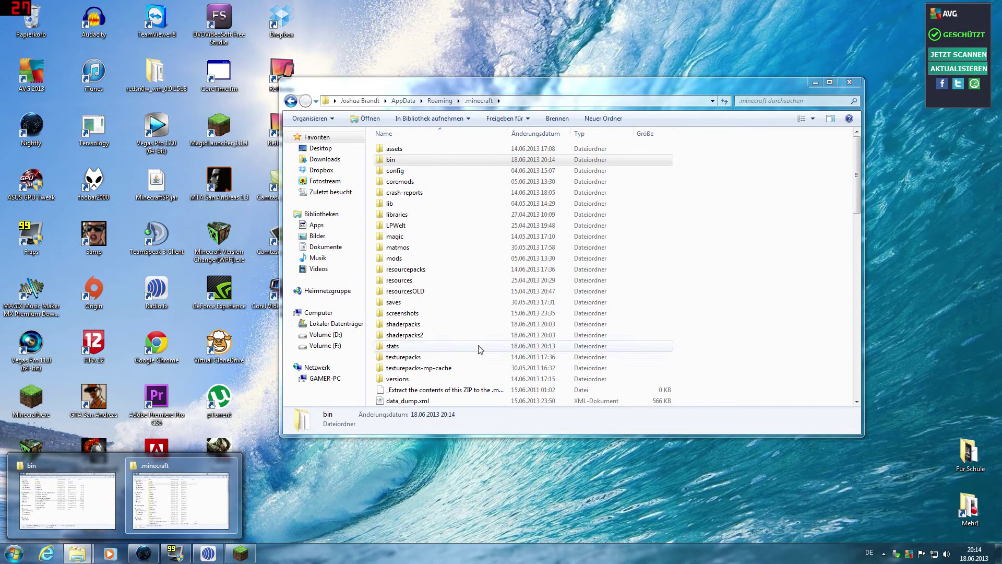
Open shaderpacks.rar from Volume (D:) in WinRAR, enter its shaderpacks folder and dismiss the licence reminder.
key("super+e")
double_click(569, 180)
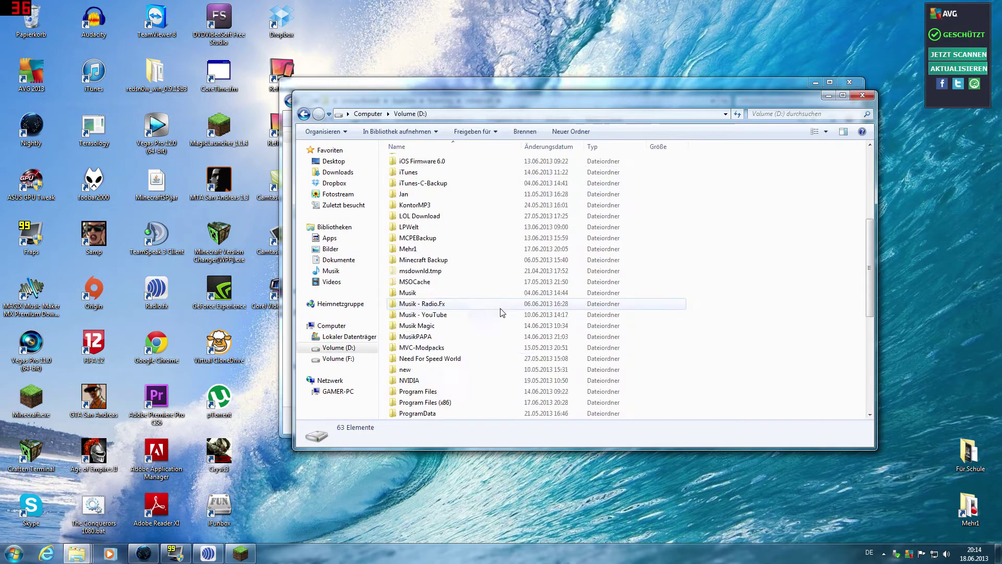
scroll(503, 313, "down", 7)
left_click(420, 391)
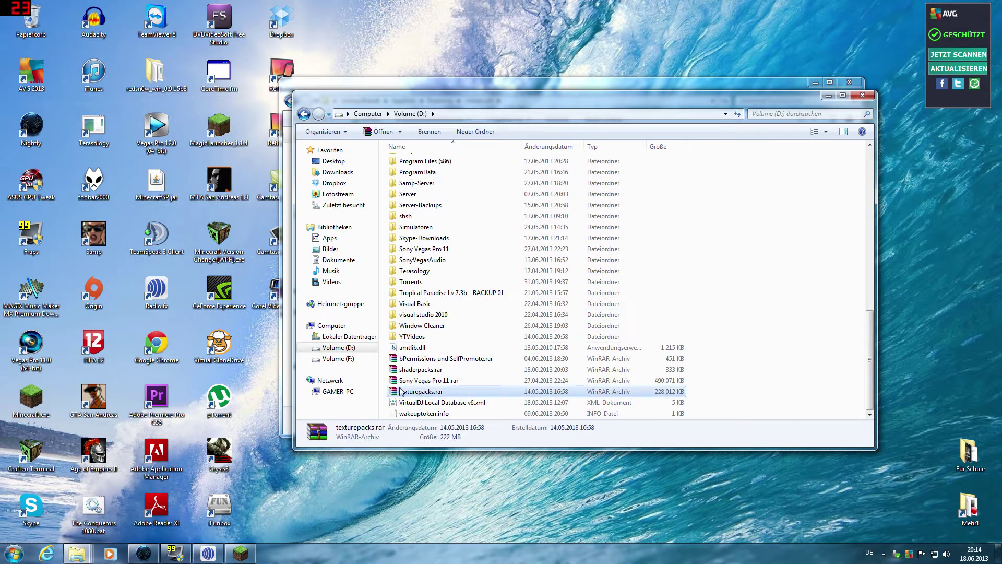
left_click(417, 371)
double_click(430, 370)
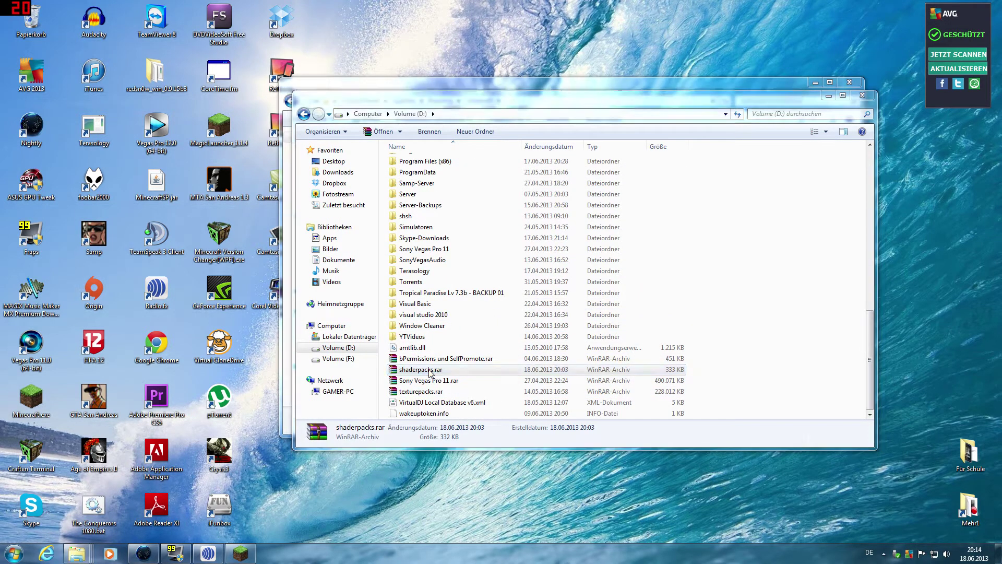
double_click(211, 157)
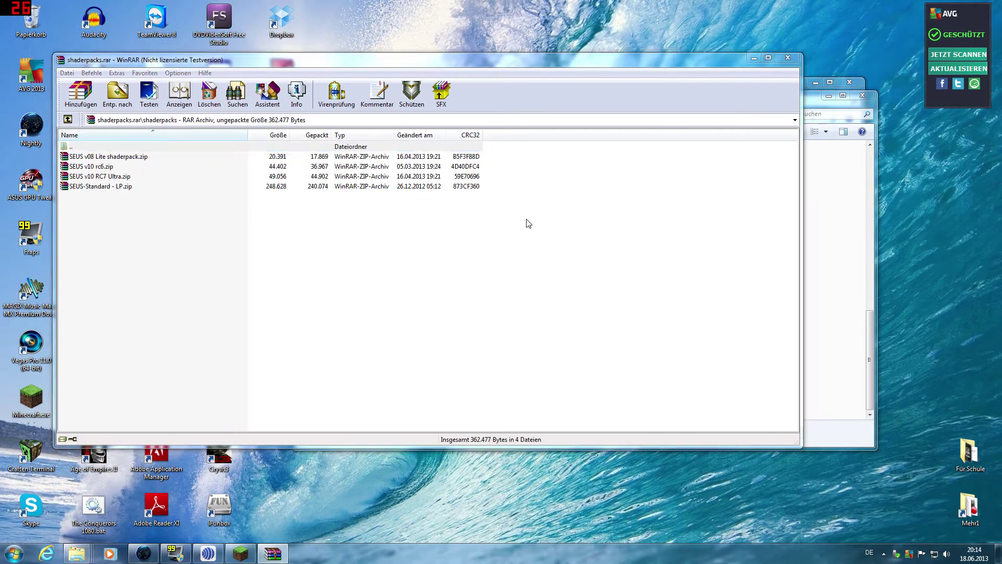
left_click(476, 247)
Open the shaderpacks folder inside .minecraft, close the shaderpacks.rar archive, minimize the folder window and close Volume (D:).
left_click(77, 554)
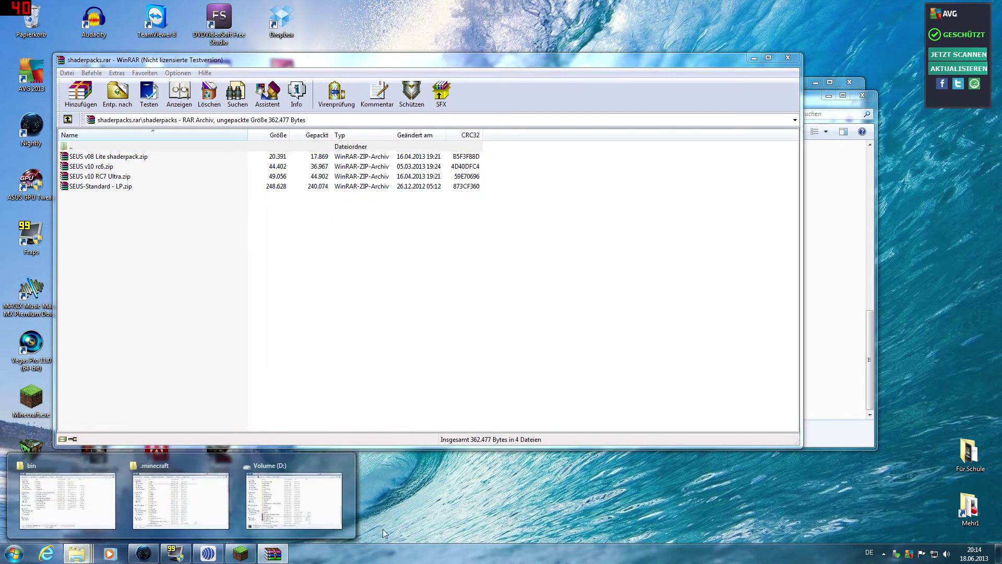
left_click(165, 516)
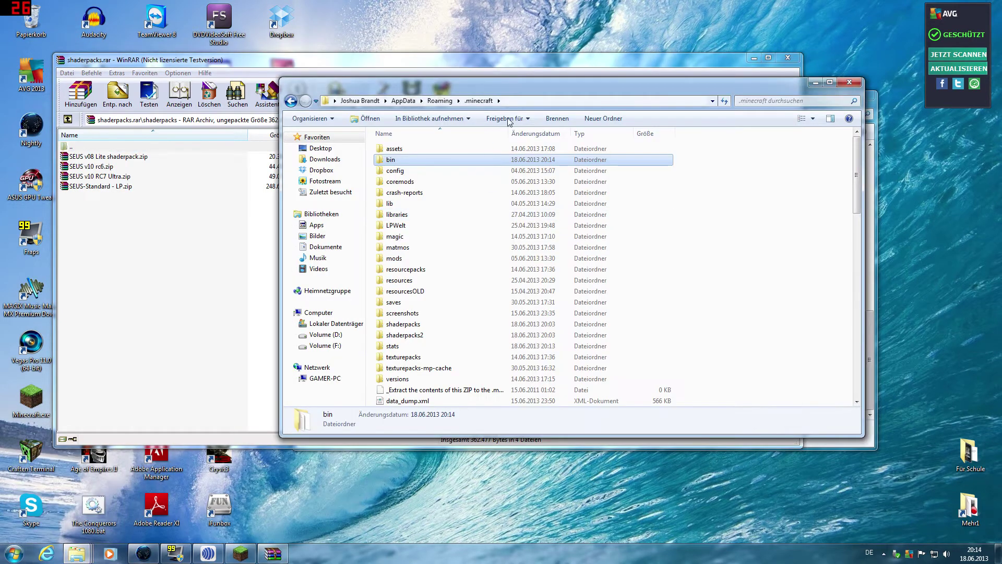
double_click(418, 325)
left_click(788, 58)
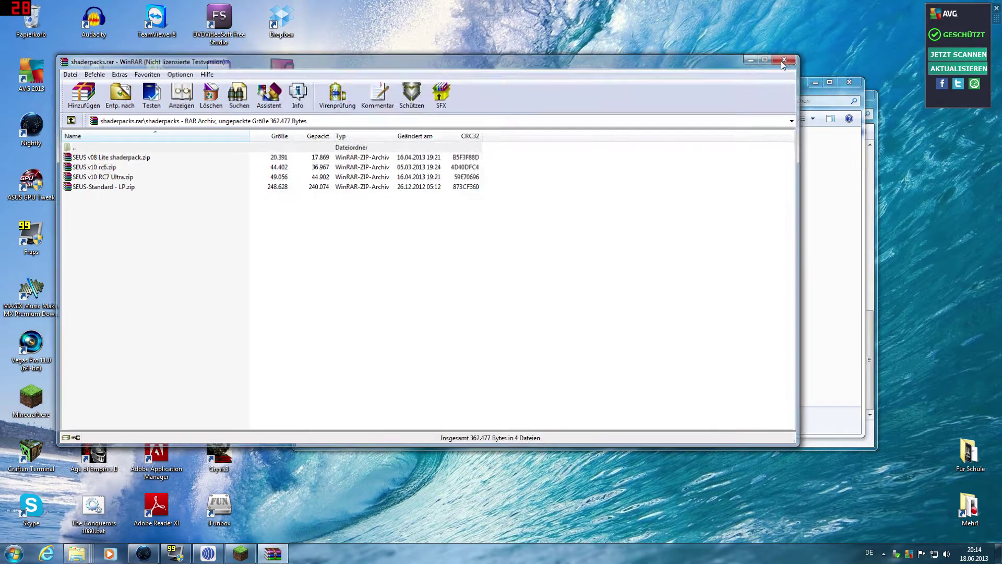
left_click(815, 81)
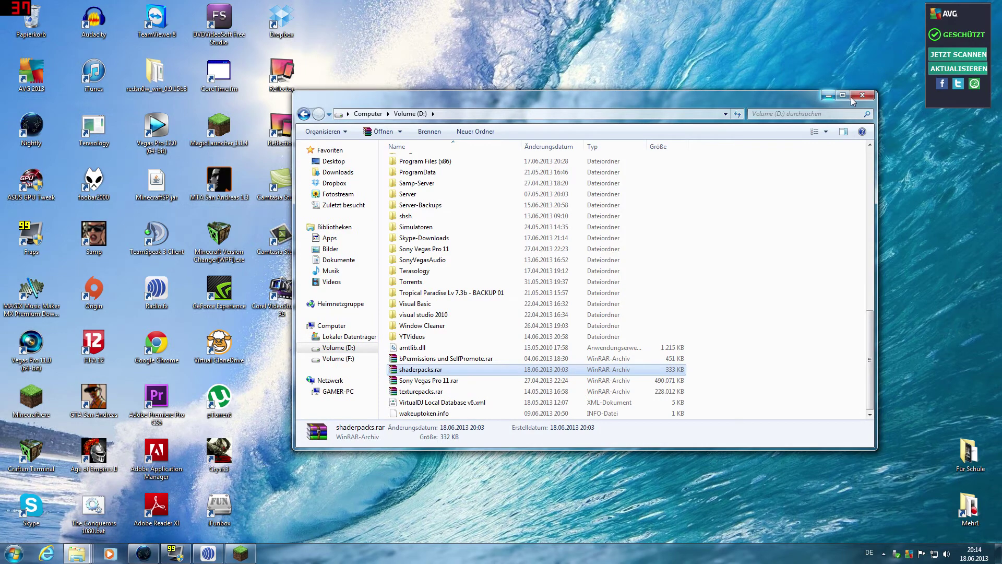
left_click(863, 95)
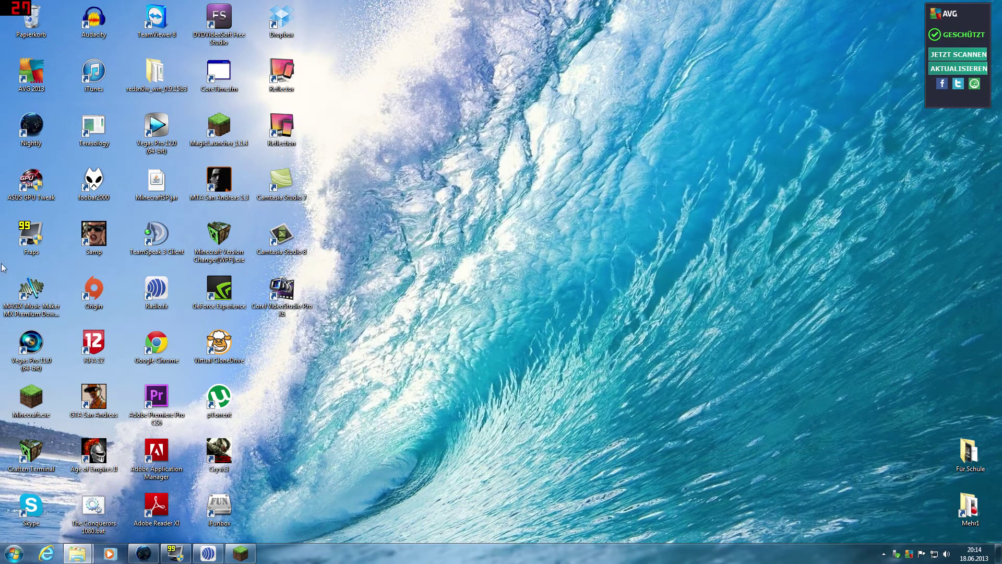
Launch Minecraft in a maximized window and load the first single-player world.
double_click(47, 416)
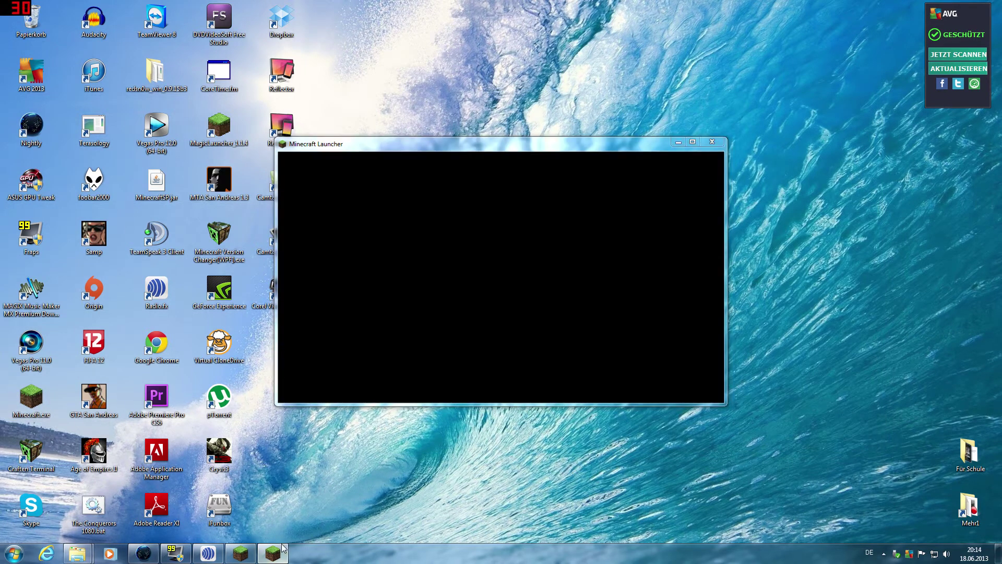
left_click(245, 561)
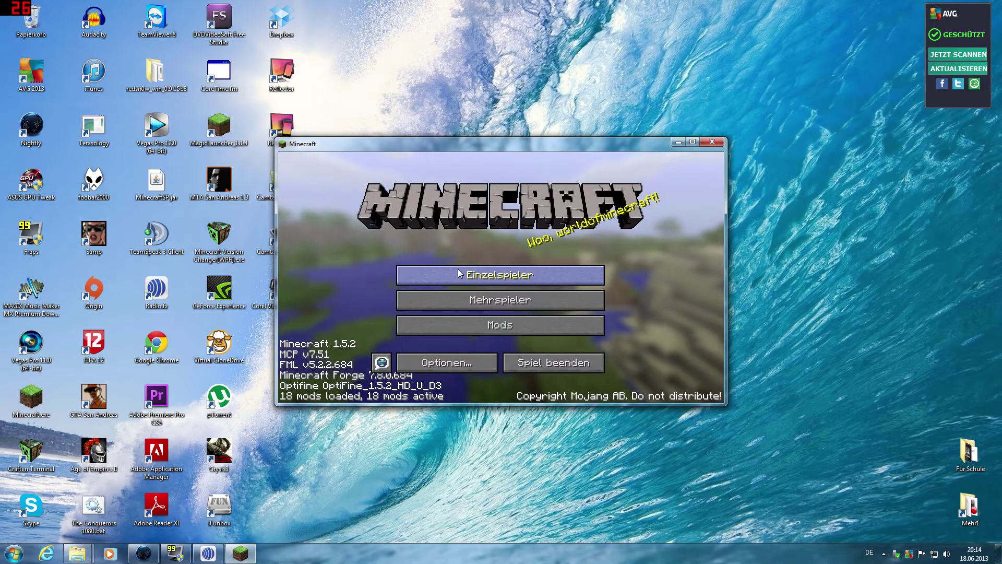
left_click_drag(392, 140, 407, 2)
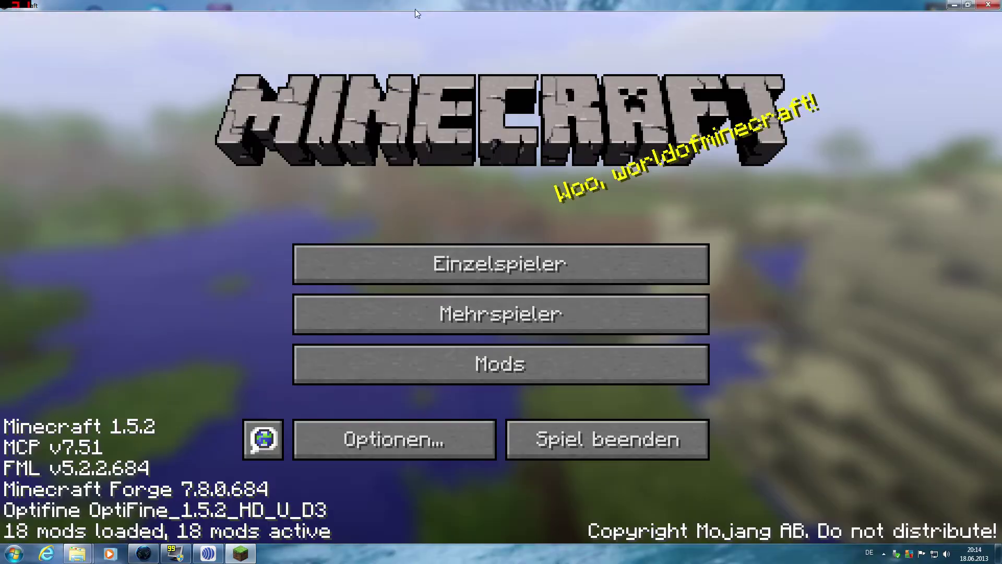
left_click(394, 268)
double_click(355, 127)
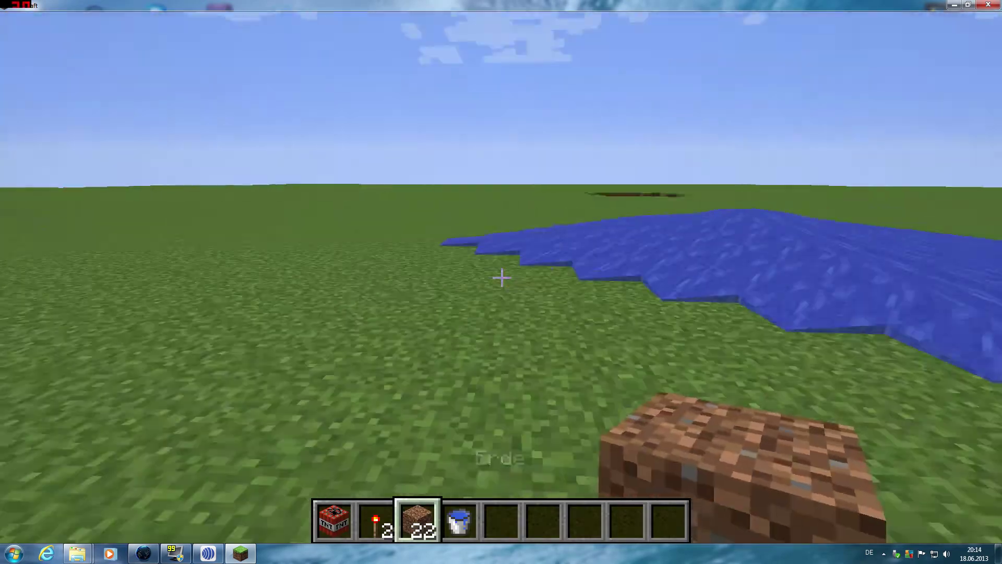
Select the (internal) shader in the game's shader options and return to the world.
key("Escape")
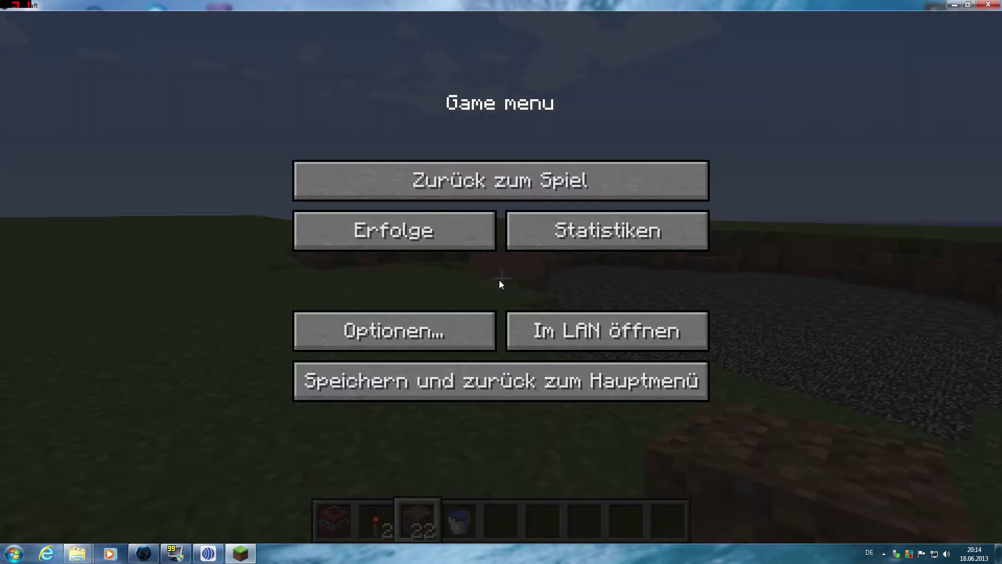
left_click(362, 333)
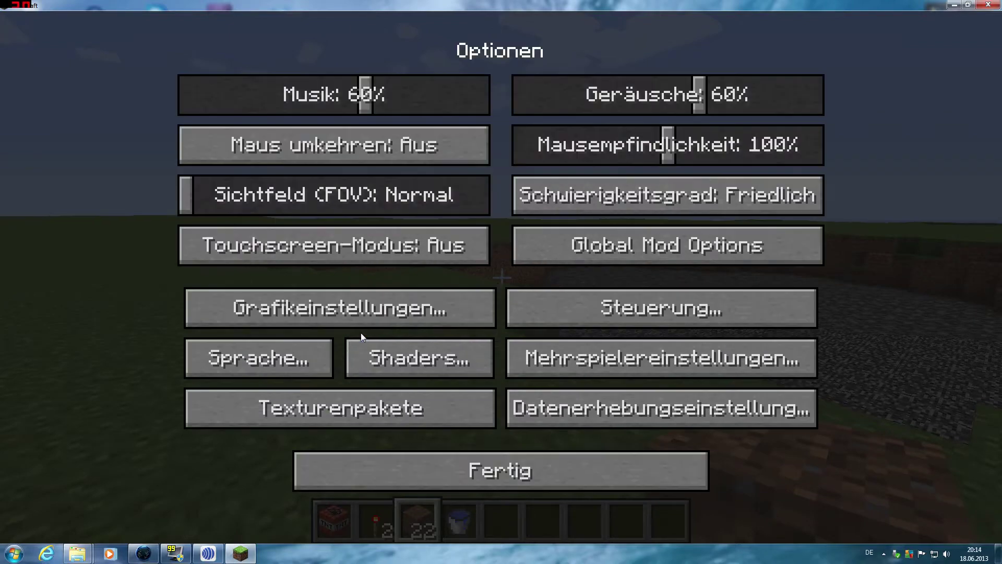
left_click(399, 350)
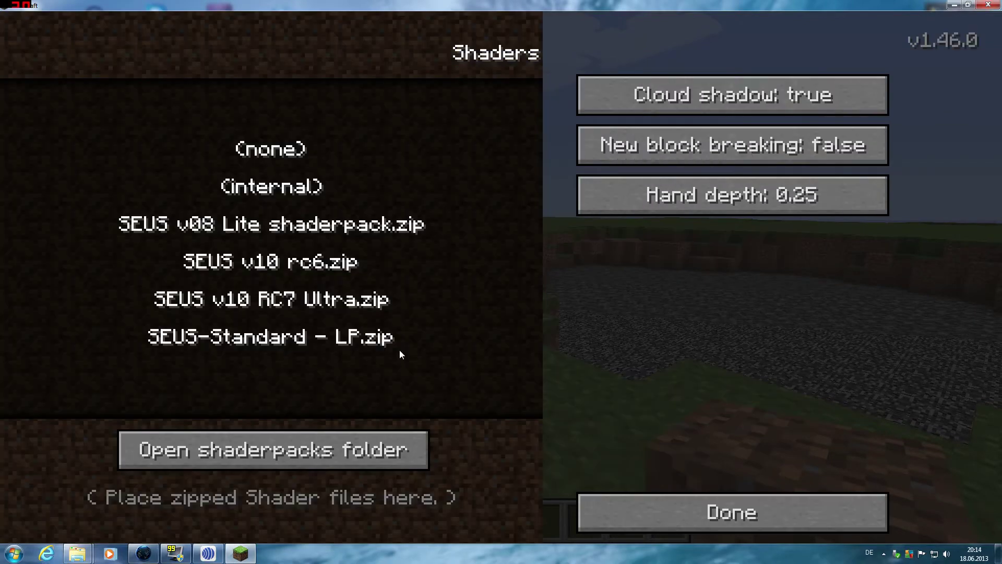
left_click(281, 189)
key("Escape")
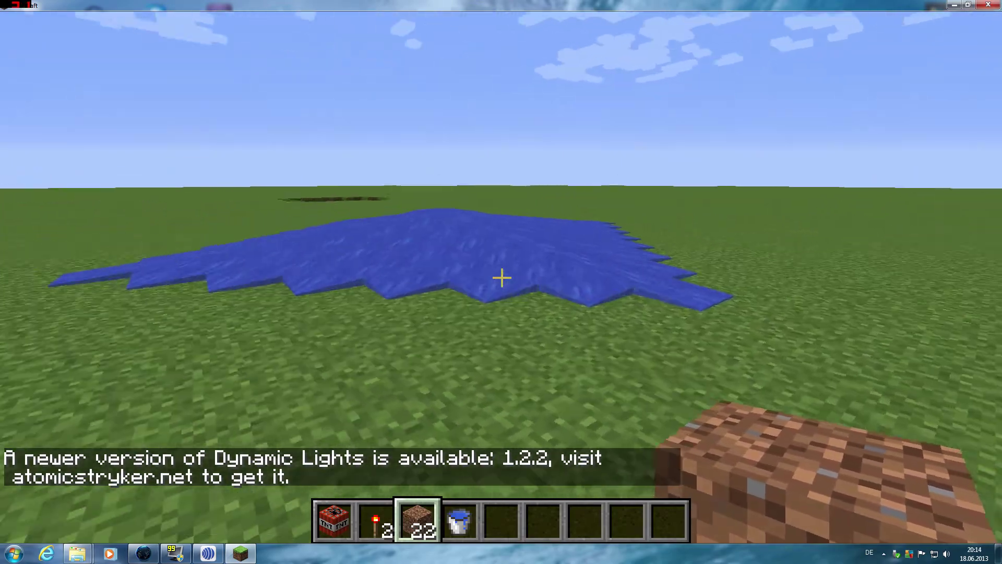
Switch the shader to SEUS-Standard - LP.zip and return to the world to view it.
key("Escape")
left_click(416, 339)
left_click(408, 359)
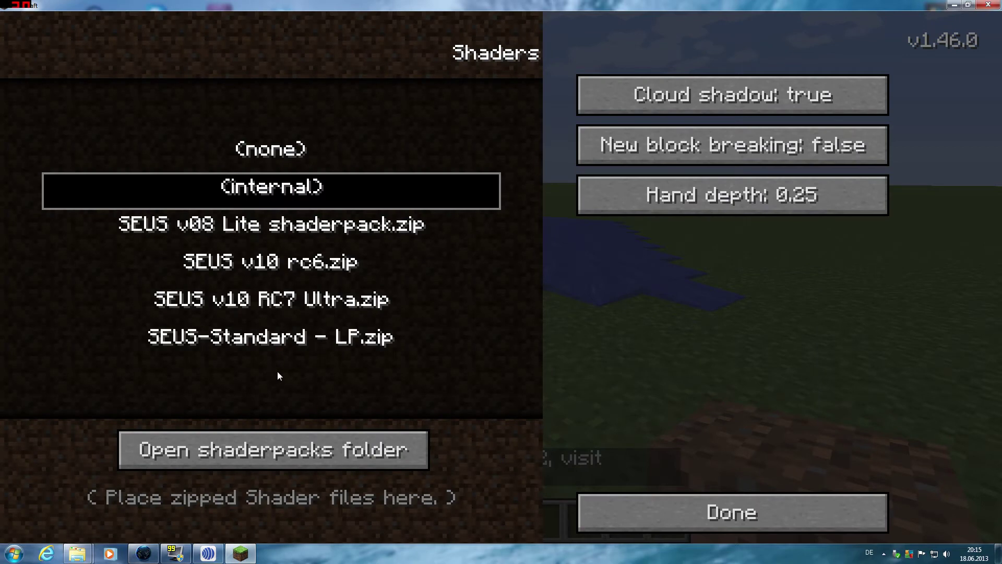
left_click(222, 339)
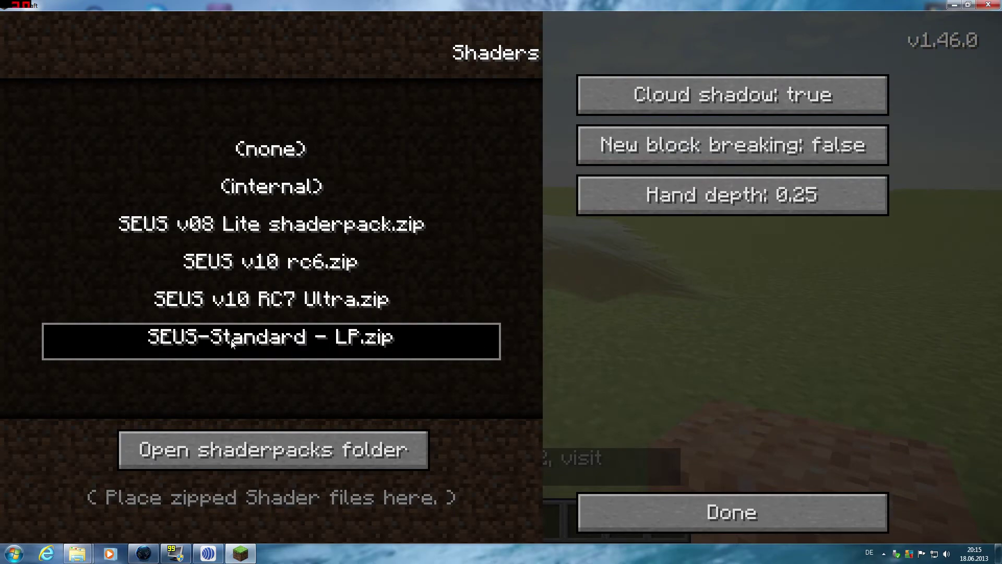
key("Escape")
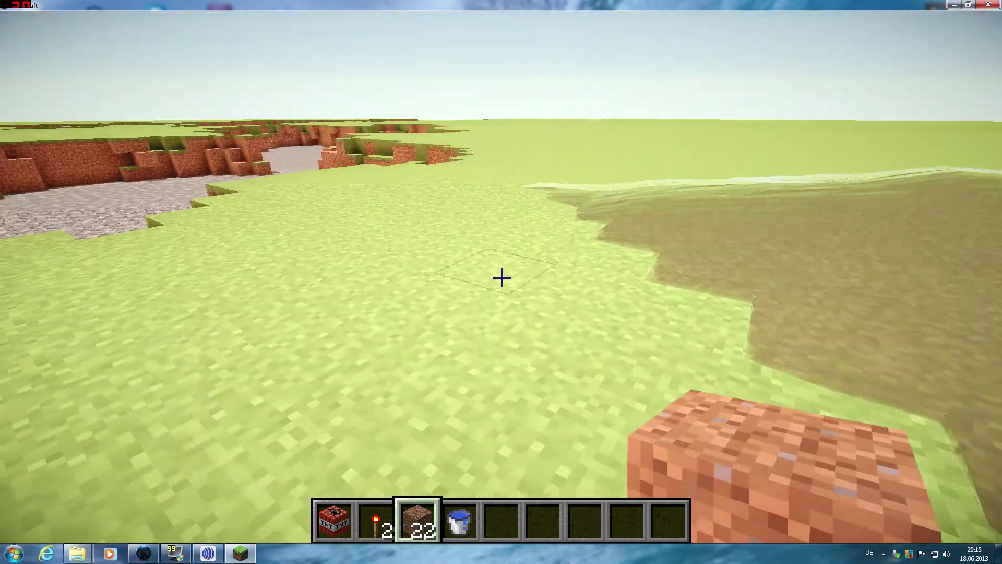
Switch the shader to SEUS v10 RC7 Ultra.zip and return to the world.
key("Escape")
left_click(456, 328)
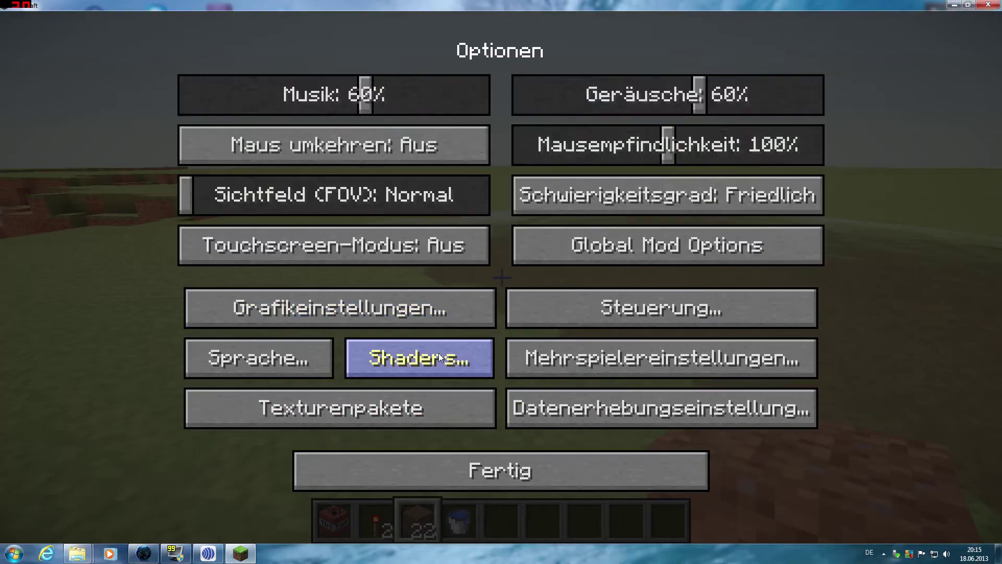
left_click(409, 356)
left_click(325, 300)
key("Escape")
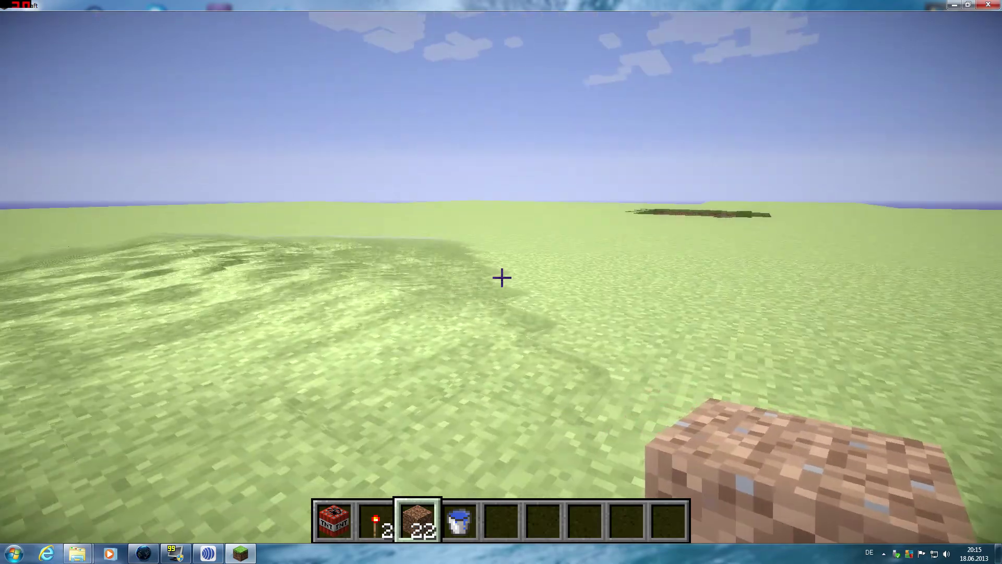
Switch the shader to SEUS v10 rc6.zip and return to the world.
key("Escape")
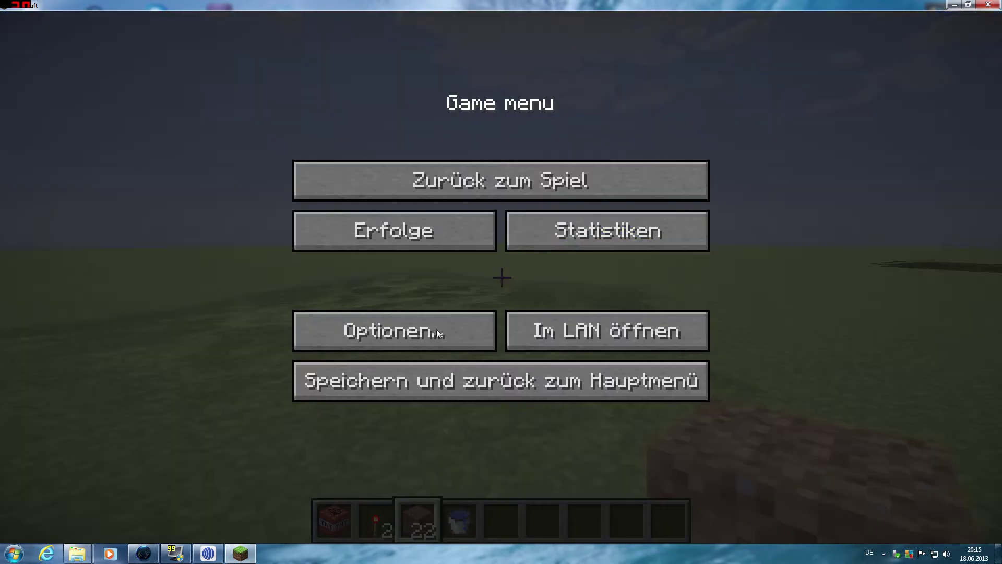
left_click(436, 329)
left_click(409, 355)
left_click(323, 264)
key("Escape")
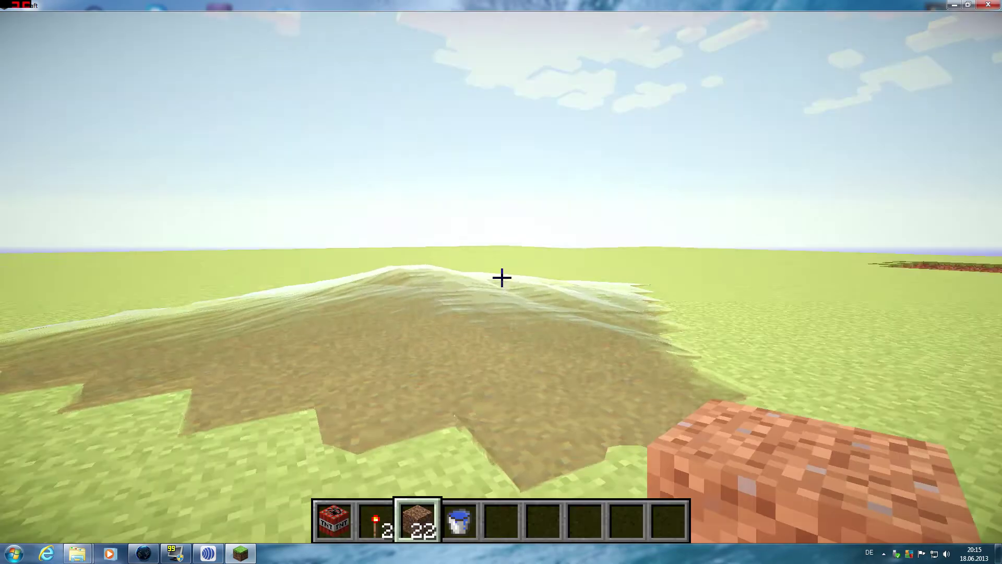
Switch the shader to SEUS v08 Lite shaderpack.zip and return to the world.
key("Escape")
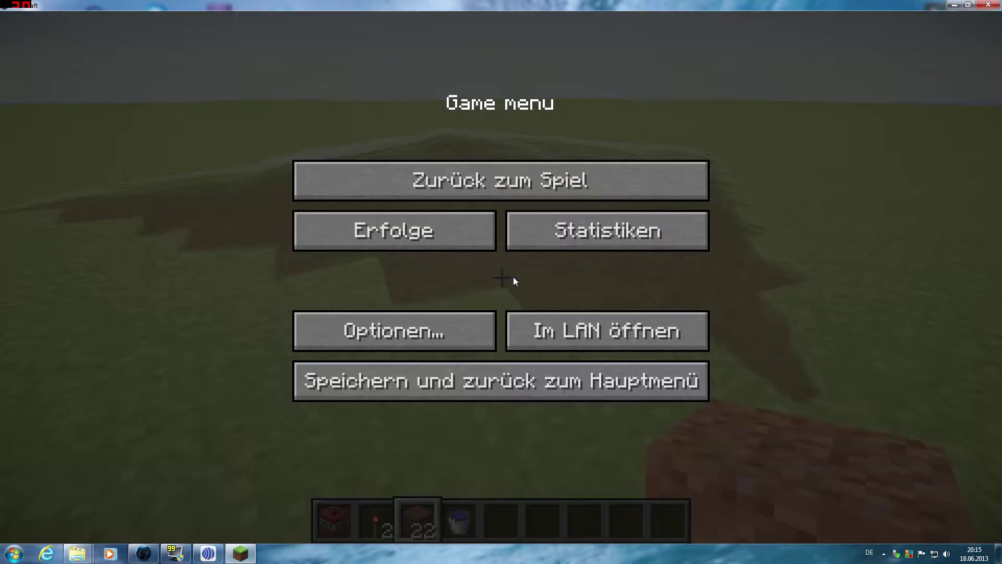
left_click(444, 326)
left_click(438, 347)
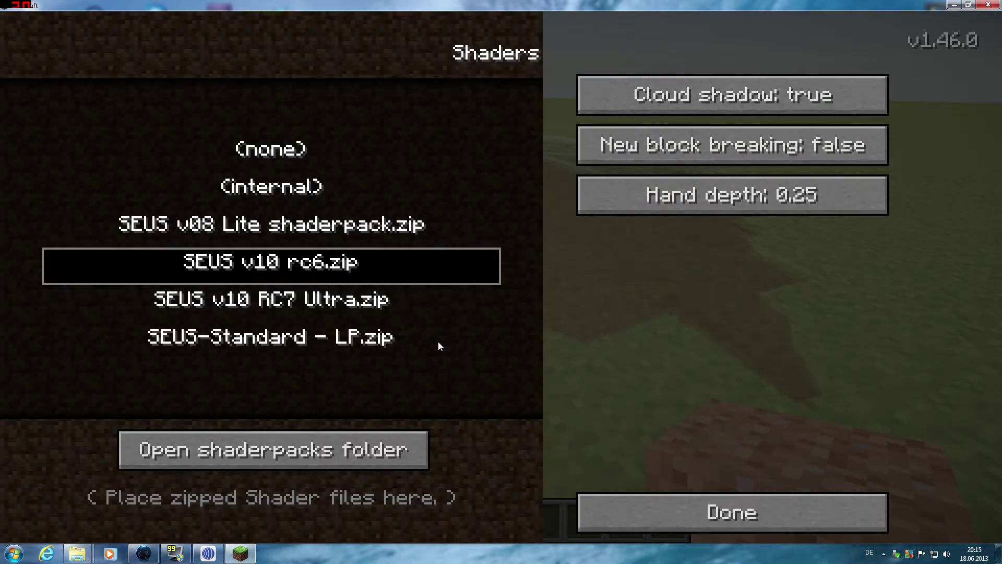
left_click(228, 225)
key("Escape")
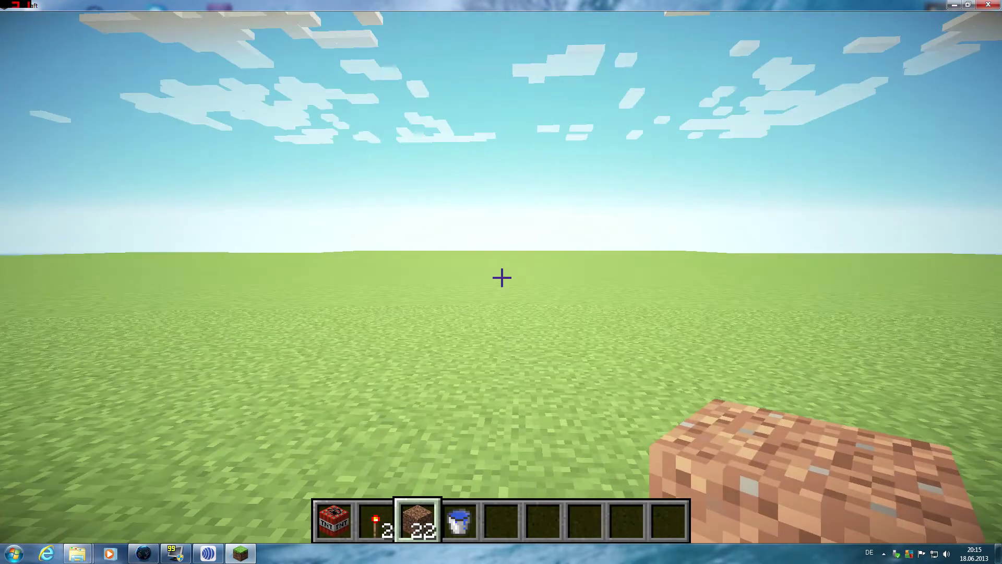
Turn shaders off by choosing (none) and return to the world for comparison.
key("Escape")
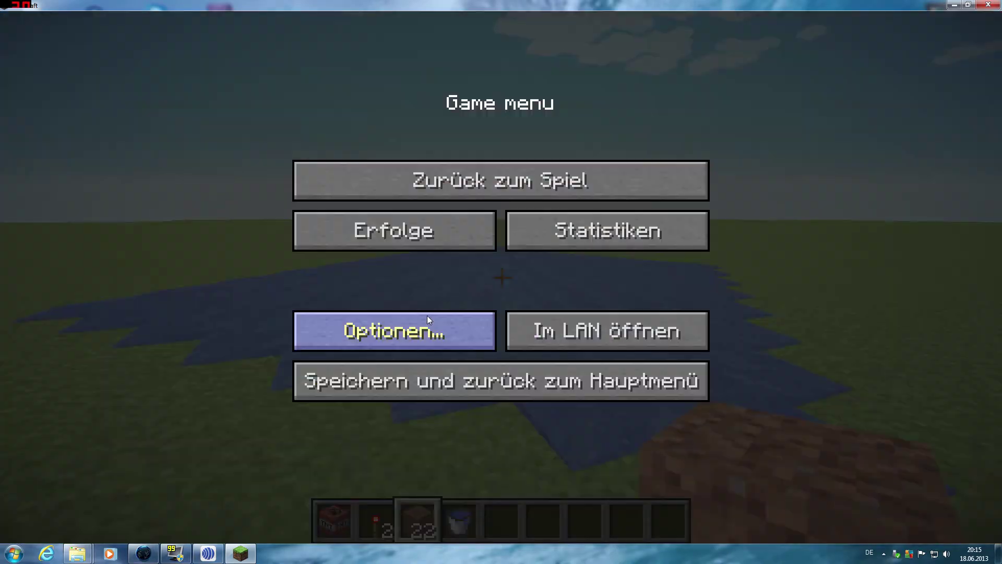
left_click(428, 317)
left_click(389, 317)
left_click(265, 151)
key("Escape")
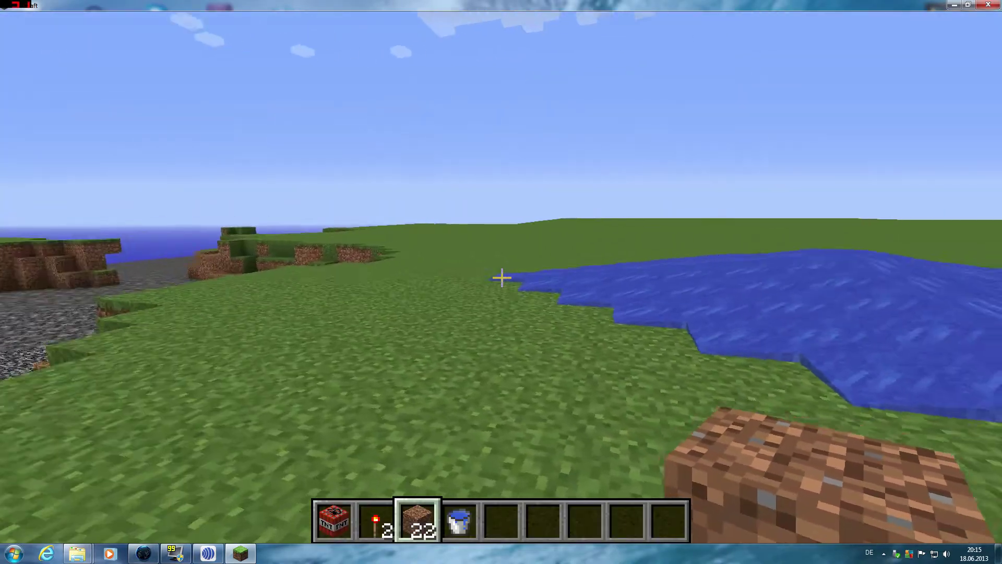
Apply the SEUS-Standard - LP.zip shader pack, leave the options and resume the game.
key("Escape")
left_click(428, 337)
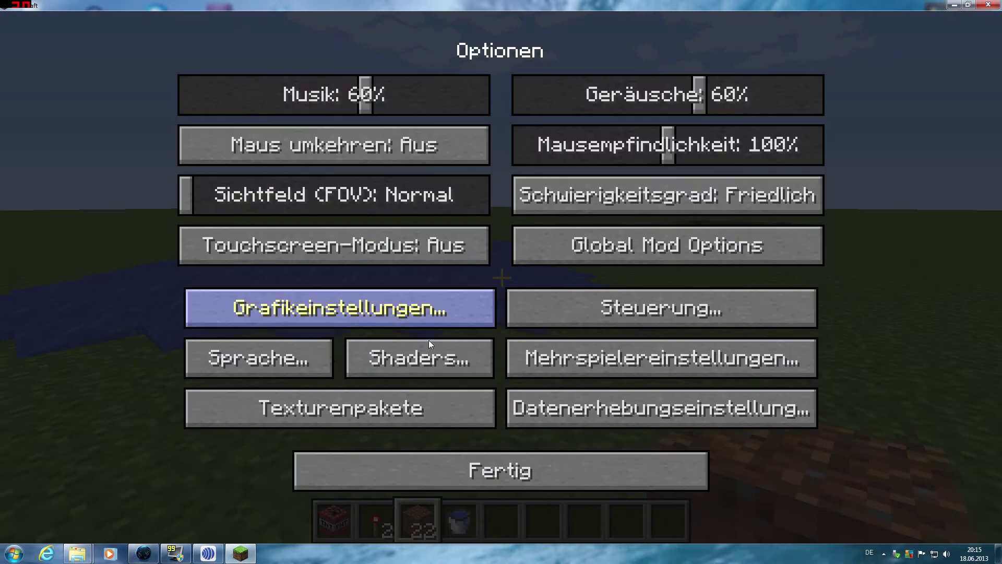
left_click(425, 349)
left_click(425, 345)
left_click(617, 501)
left_click(501, 467)
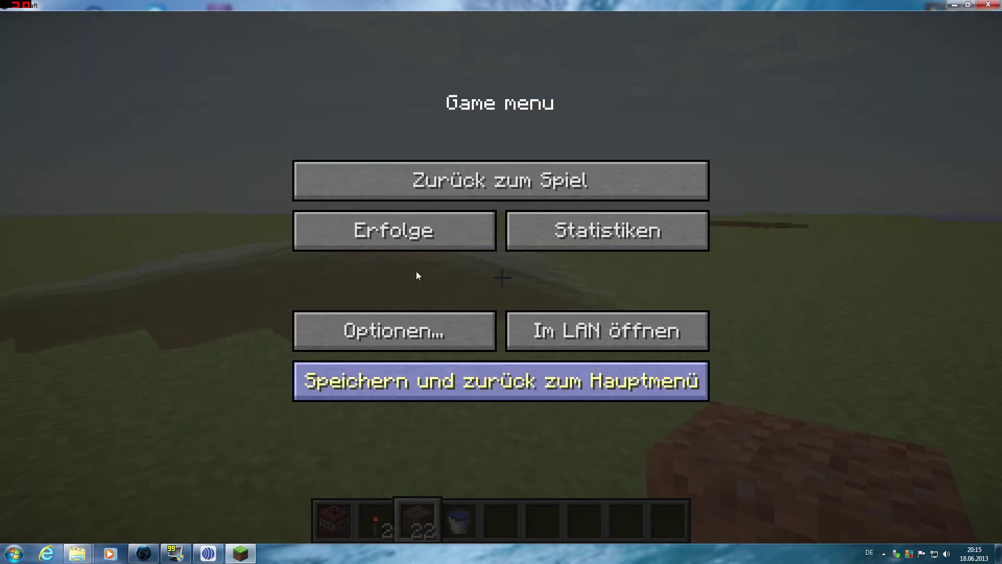
left_click(501, 177)
Place a TNT block on the grass near the crater's edge and ignite it with a redstone torch beside it.
scroll(501, 277, "up", 1)
scroll(501, 277, "up", 1)
right_click(501, 278)
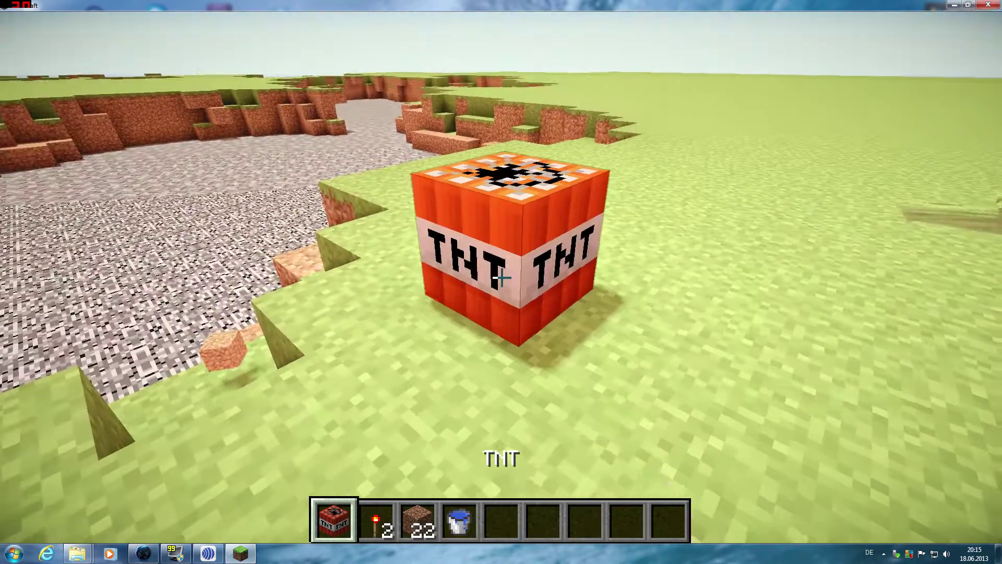
scroll(501, 277, "down", 1)
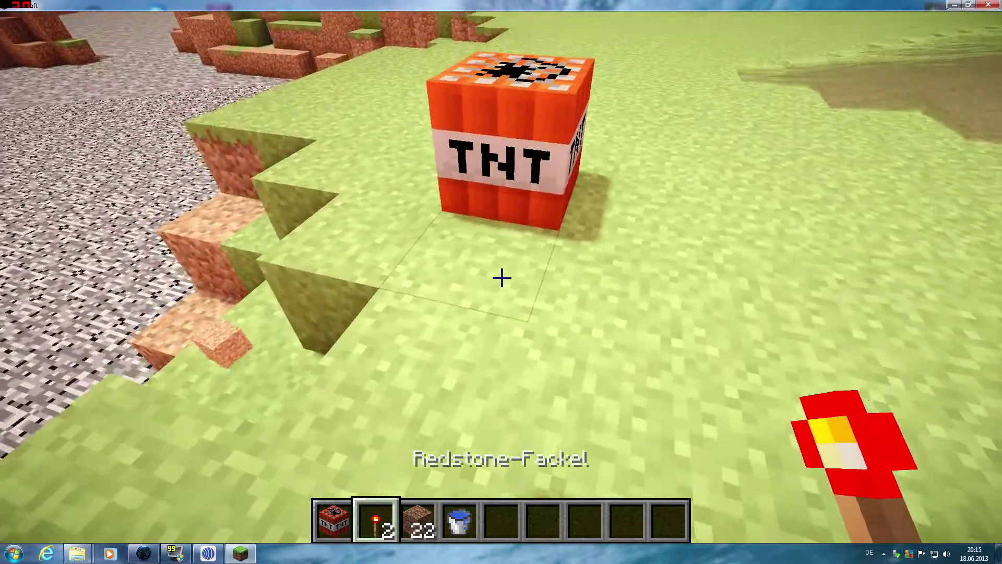
right_click(501, 277)
key("s")
key("w")
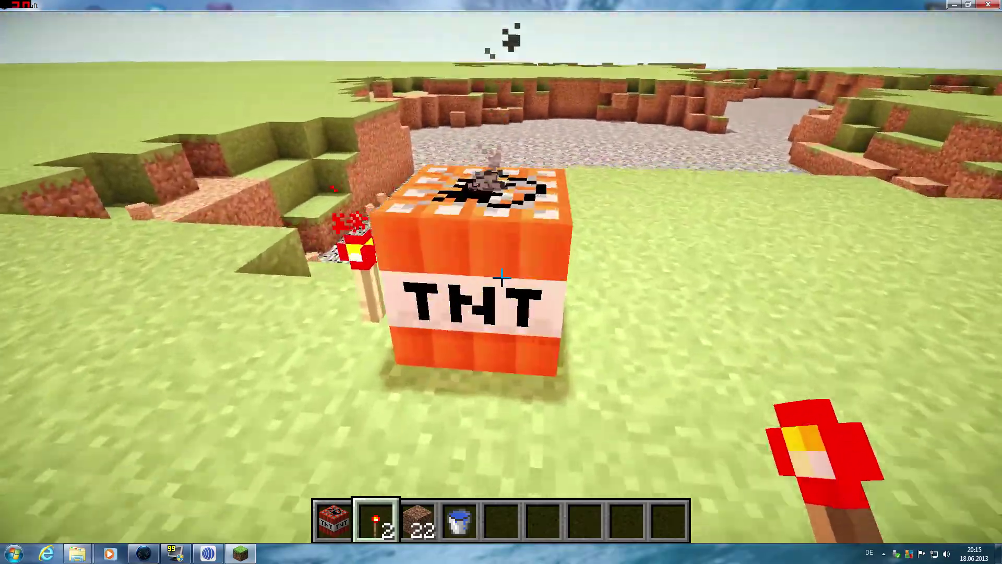
key("s")
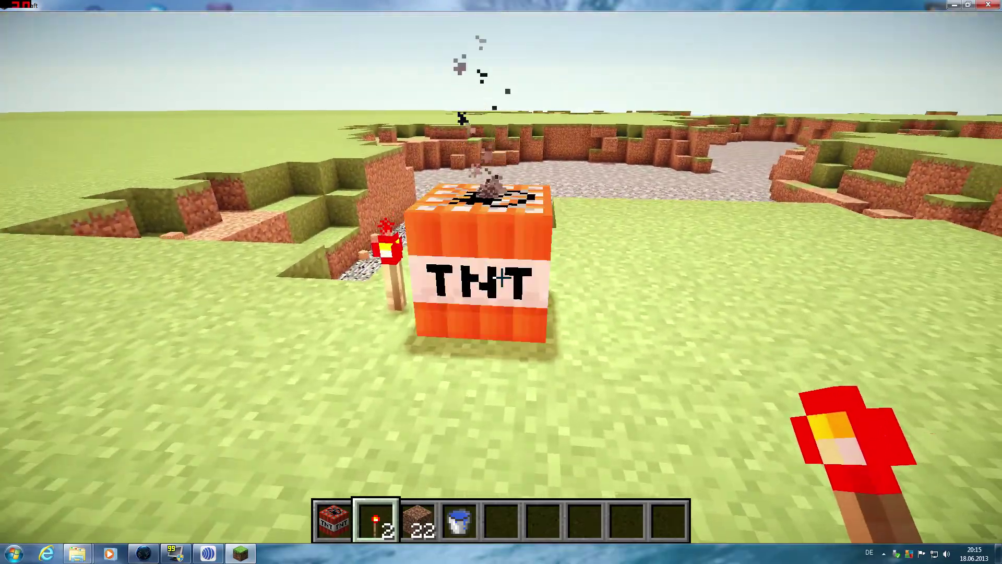